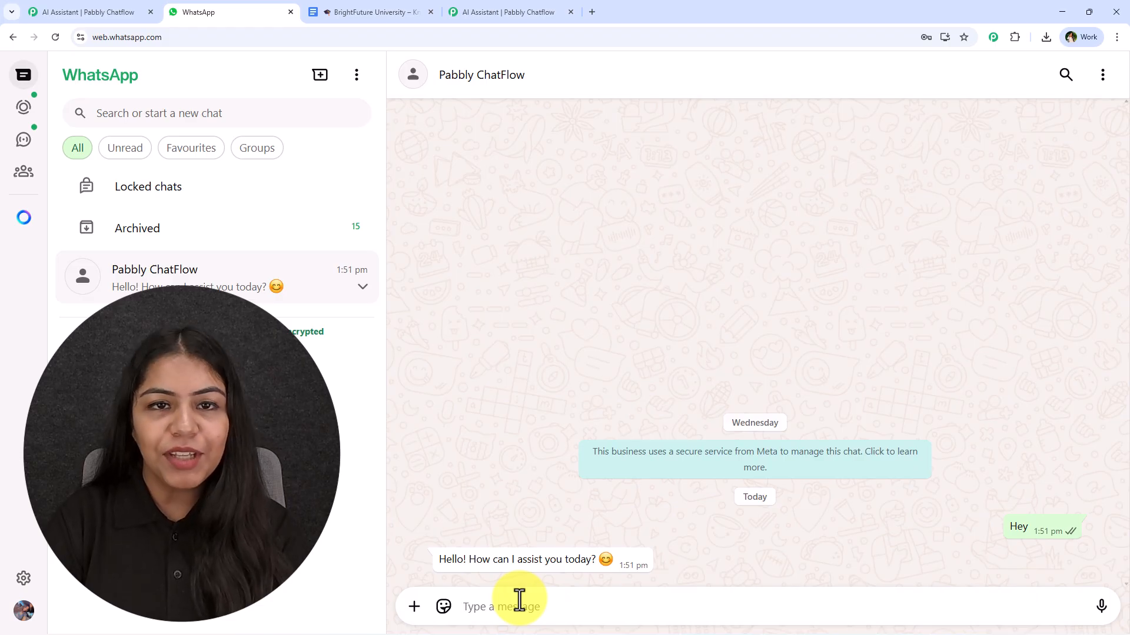
Step: Send the chatbot the message "I want to know about undergraduate programs in Computer Science." and read its reply
text(I want to know about undergraduate programs in Computer Science.)
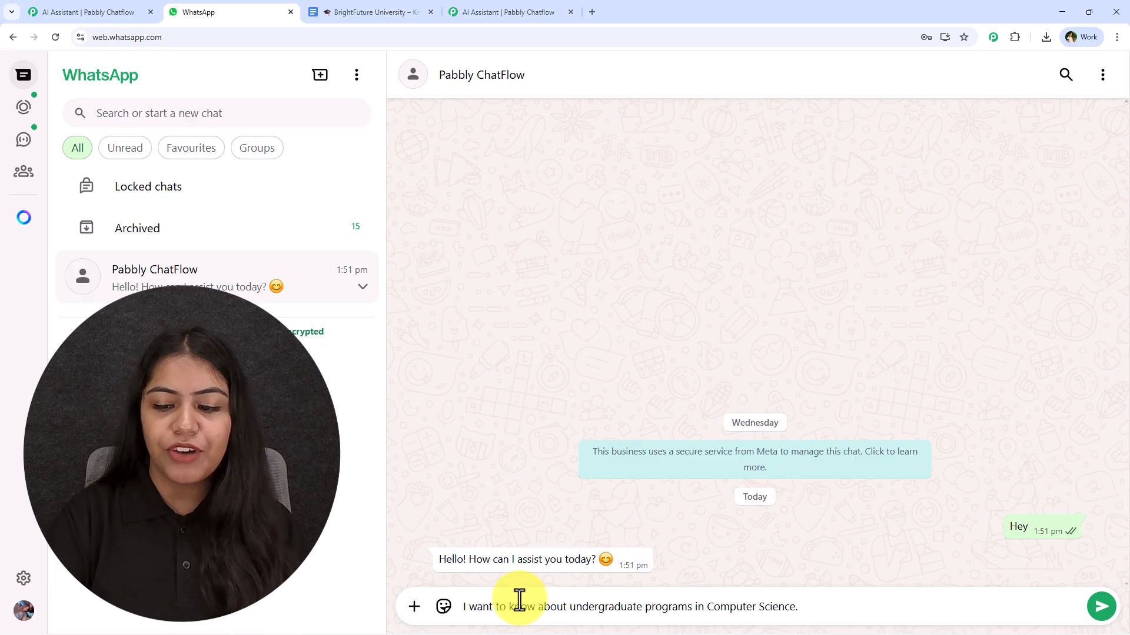
key(Return)
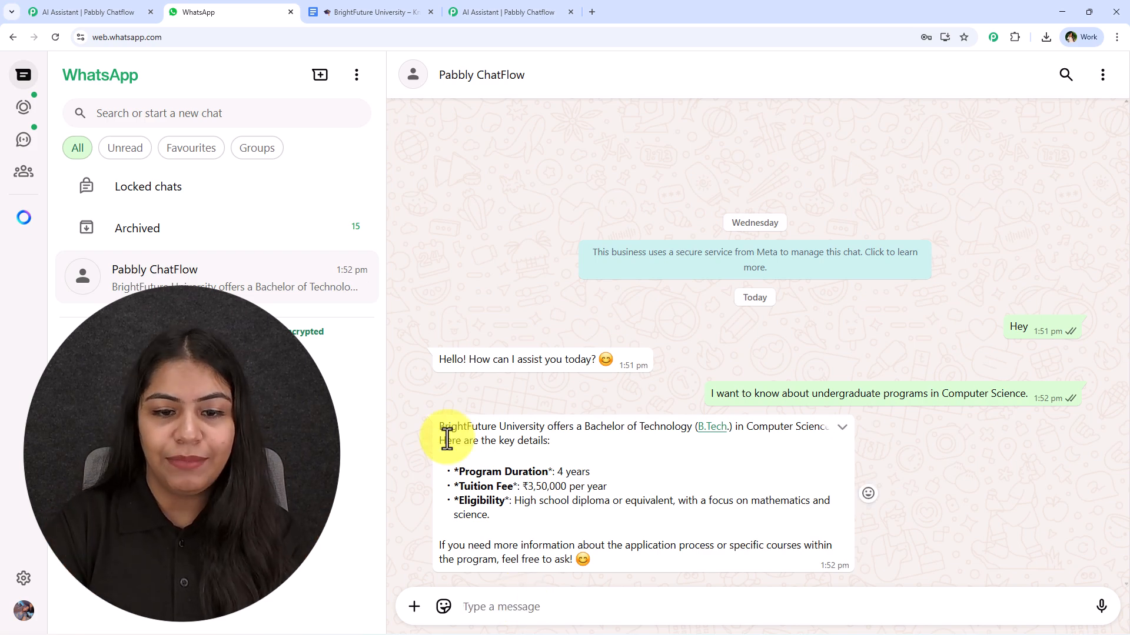
drag(433, 429, 631, 435)
click(632, 436)
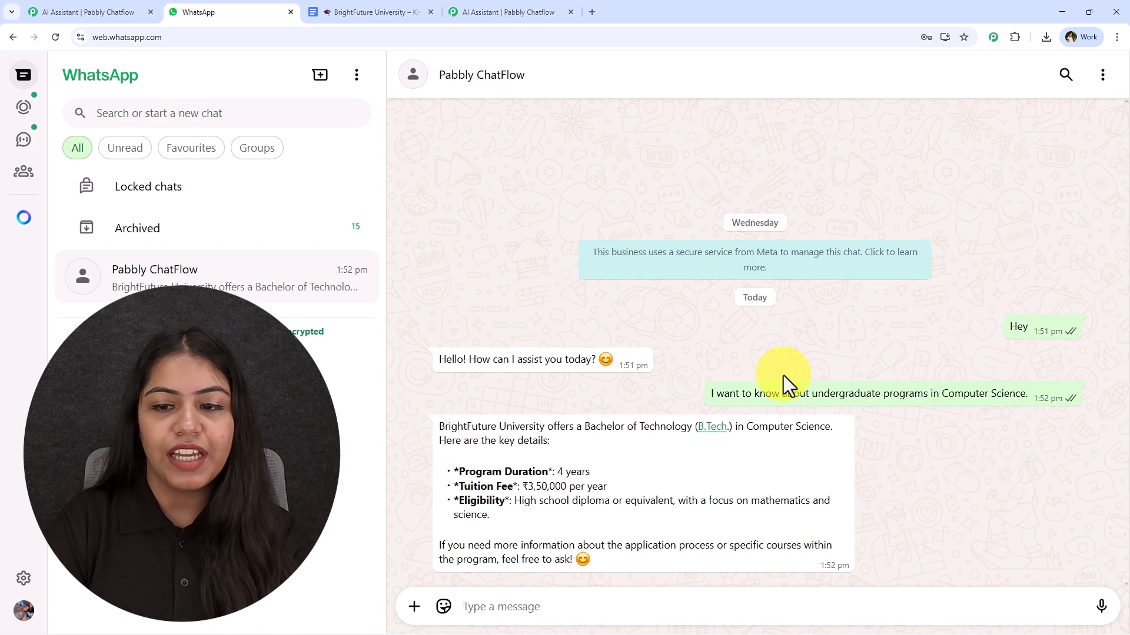
drag(802, 398, 993, 390)
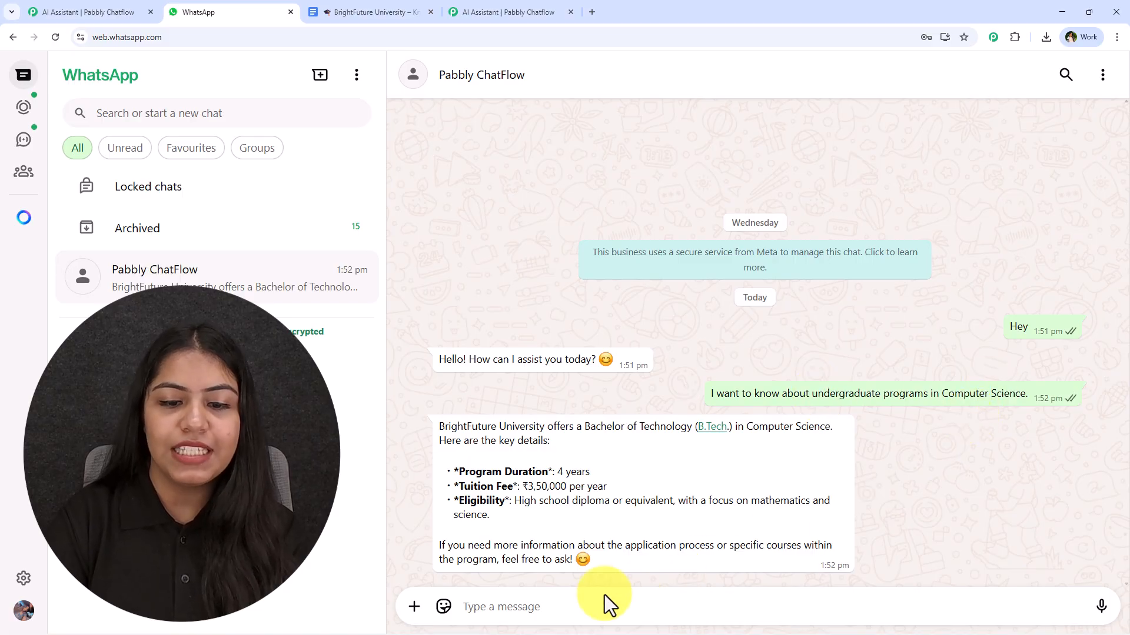
Step: Send the question "How can I apply for the MBA program?" and review the chatbot's answers in the chat
click(599, 615)
text(How can I apply for the MBA program?)
key(BackSpace)
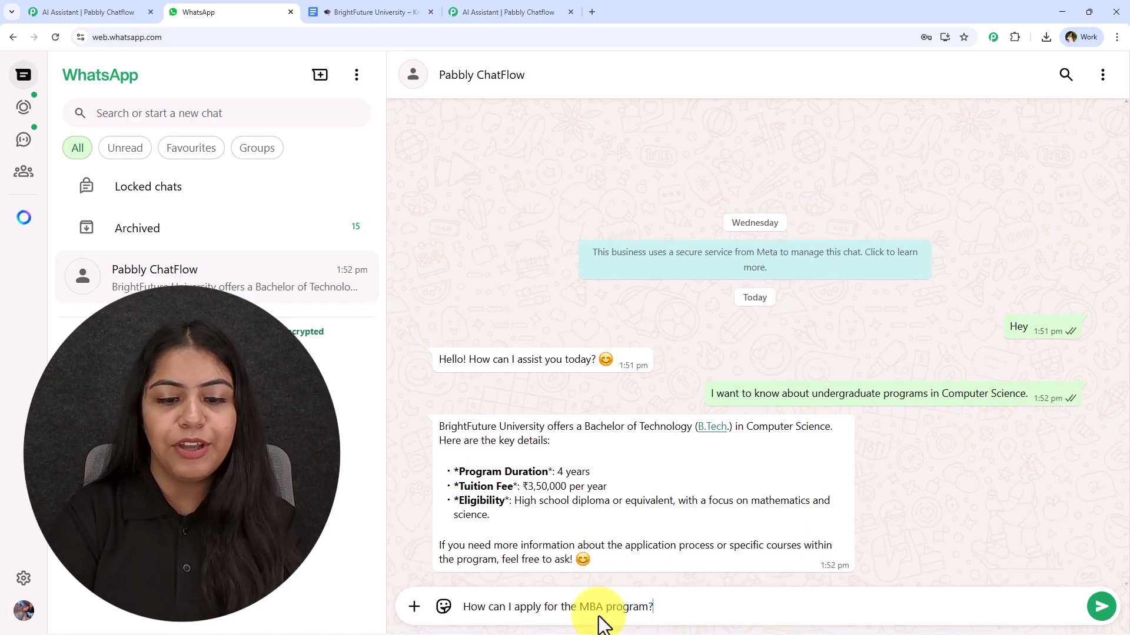
key(Return)
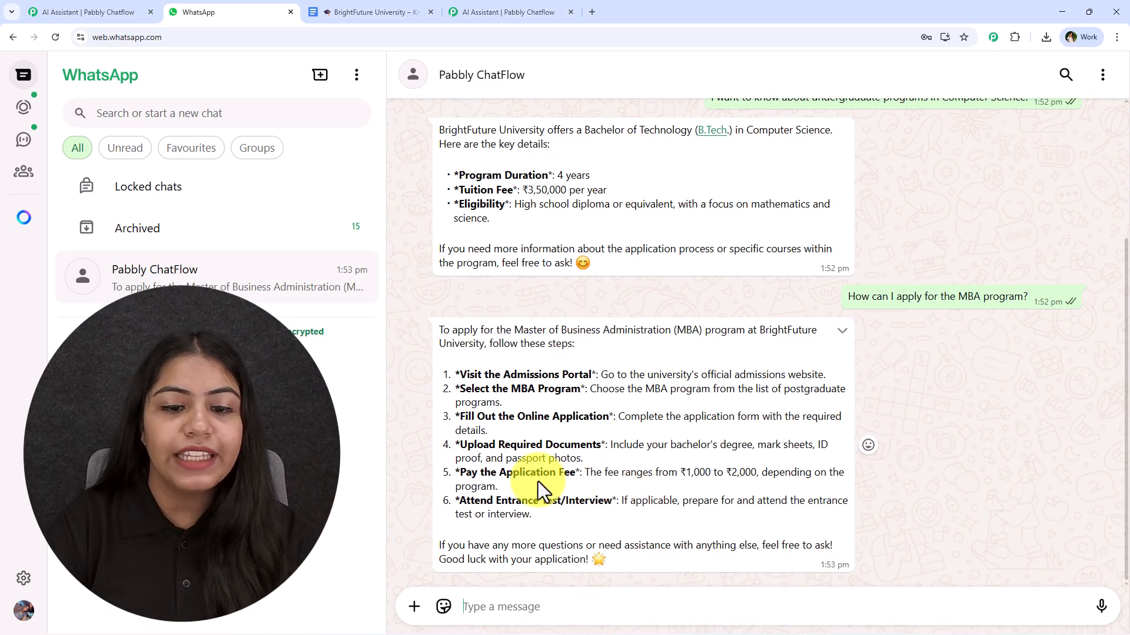
scroll(553, 485, up, 3)
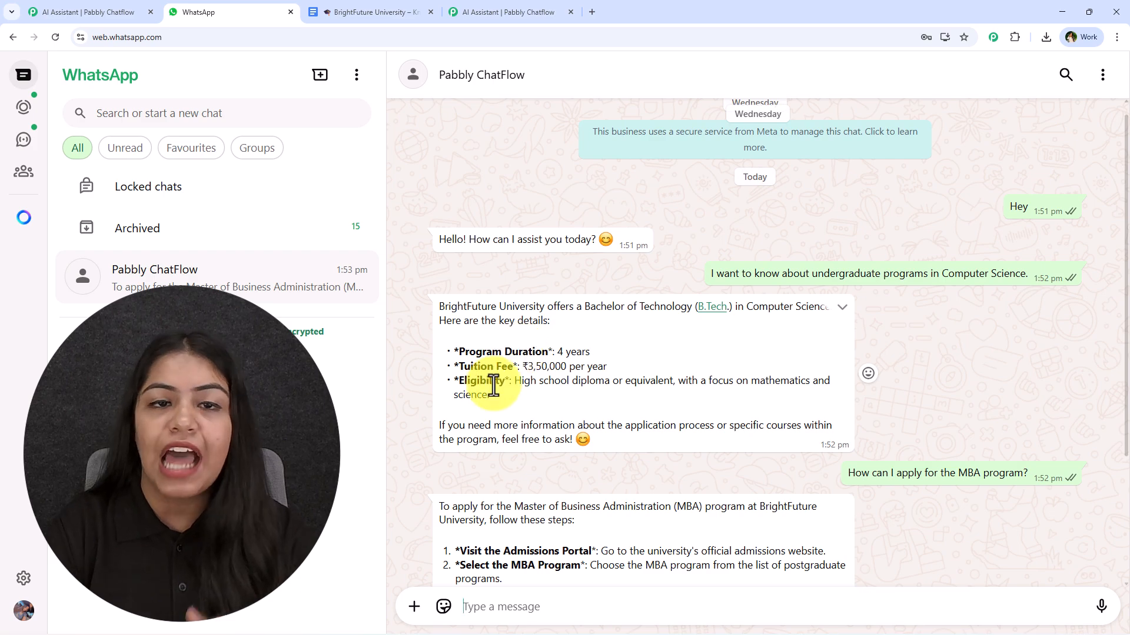
scroll(493, 387, down, 3)
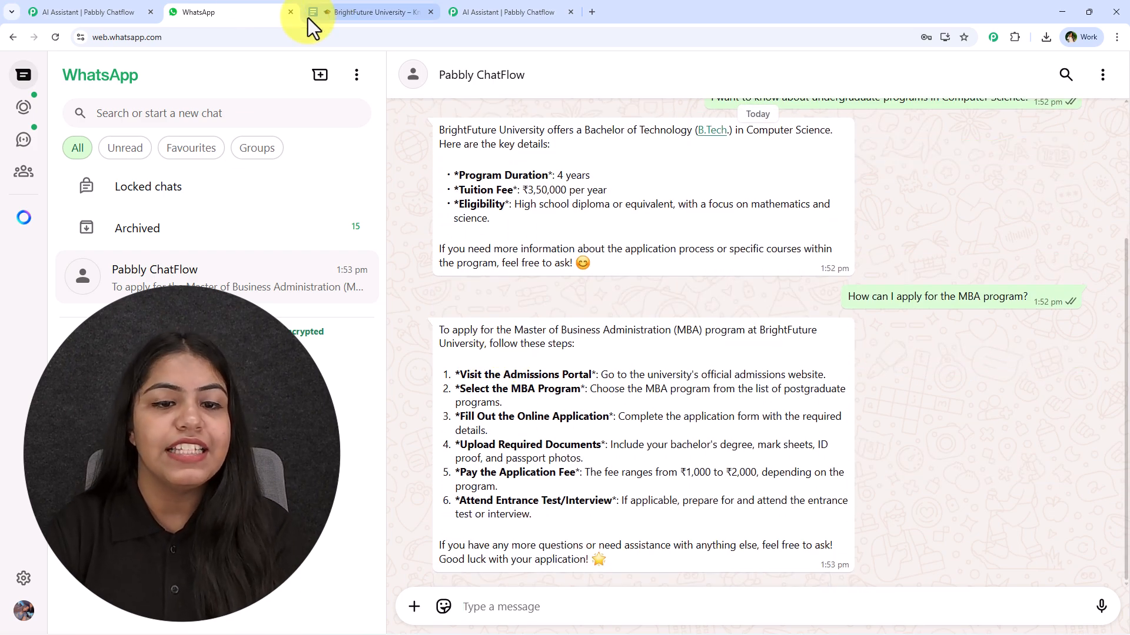
Step: Switch to the BrightFuture University knowledge base in Google Docs and examine its programs, fees, admissions, student services and sample queries
click(328, 7)
scroll(318, 330, down, 12)
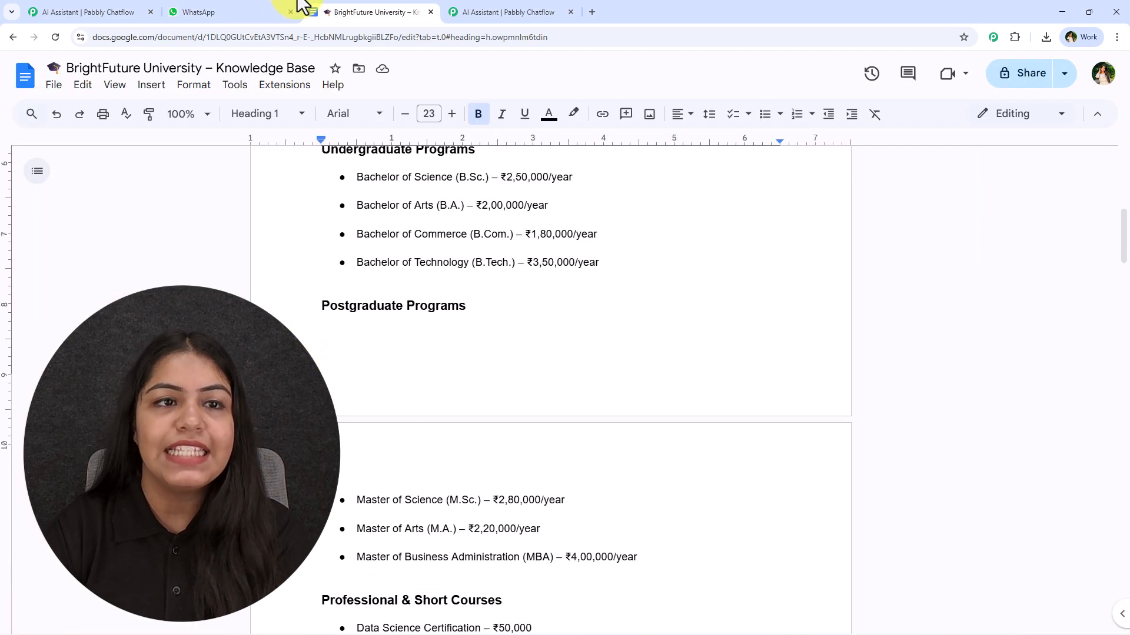
scroll(451, 283, up, 5)
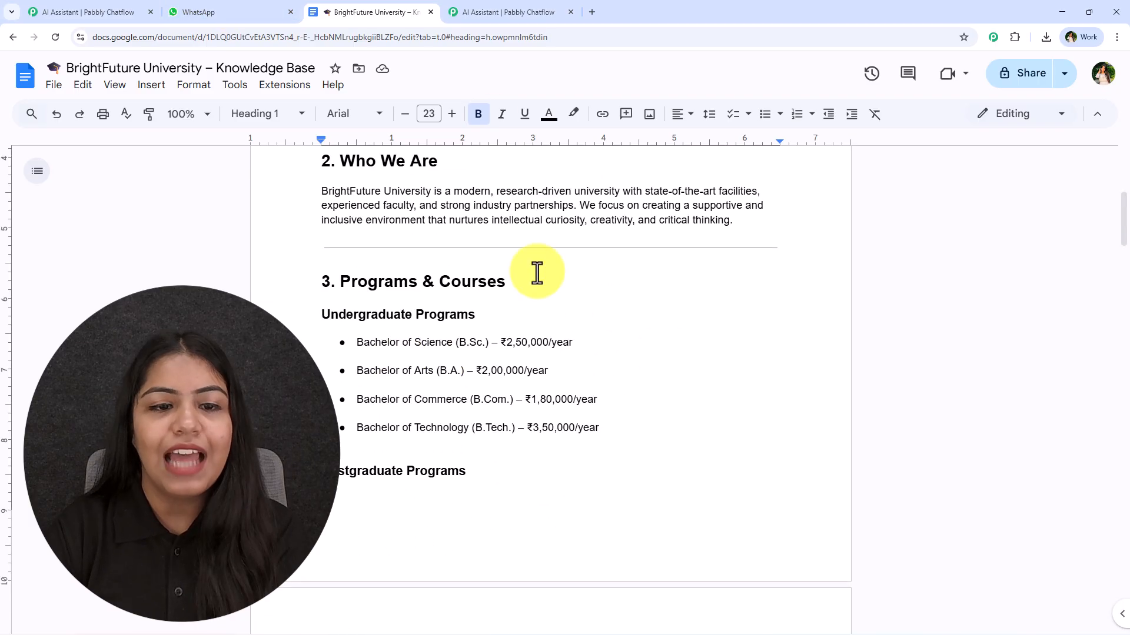
scroll(608, 400, down, 1)
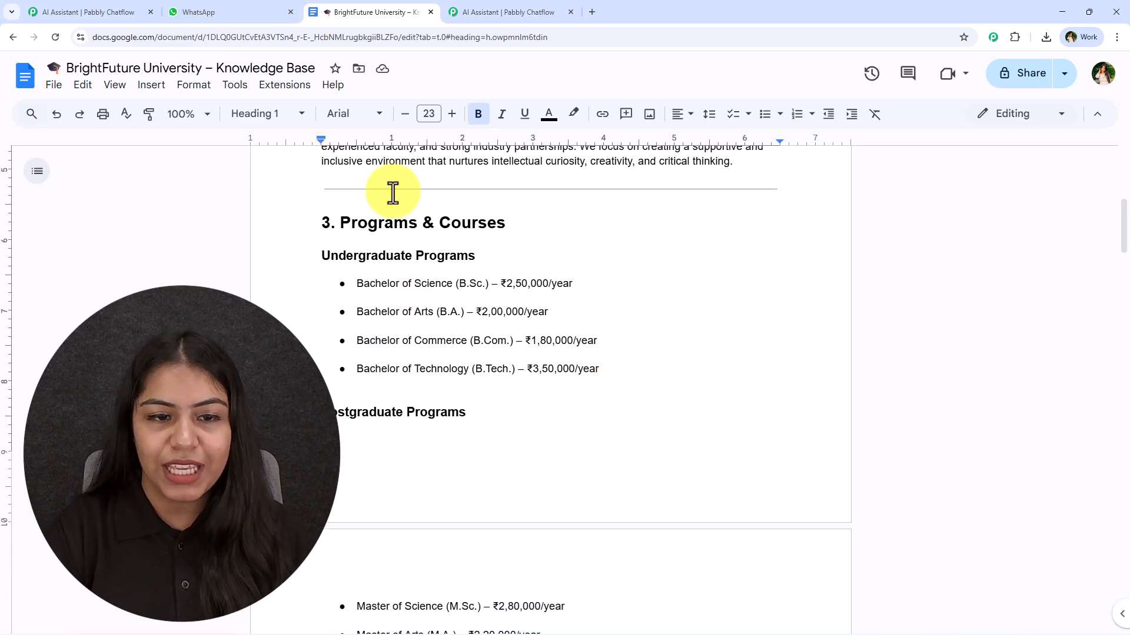
drag(355, 285, 651, 285)
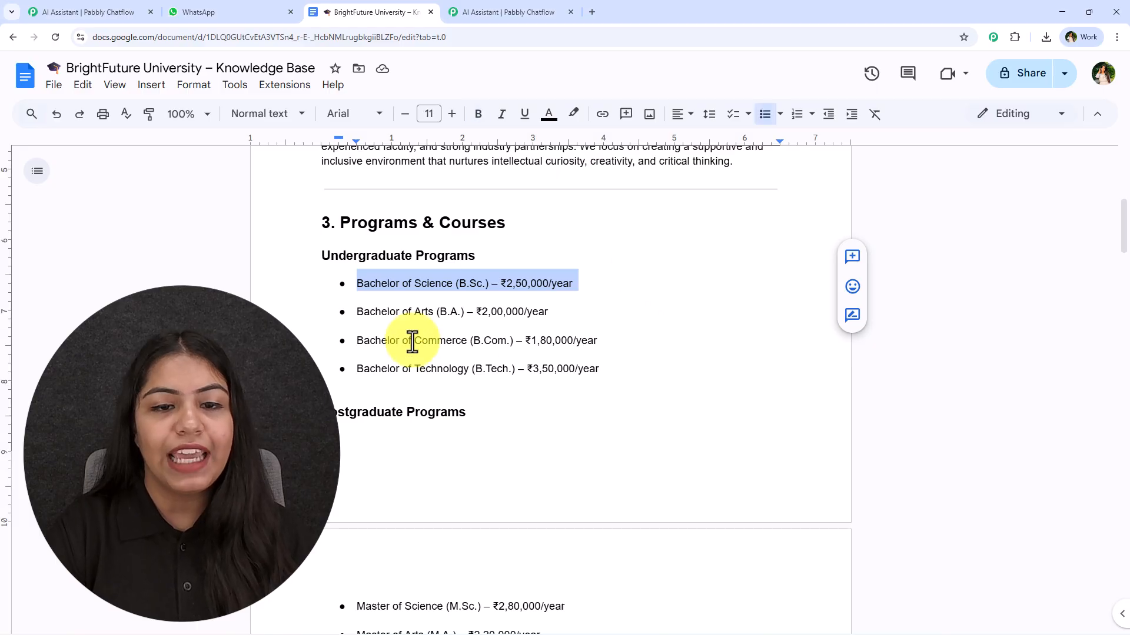
scroll(465, 394, down, 1)
scroll(464, 391, down, 15)
scroll(462, 390, up, 2)
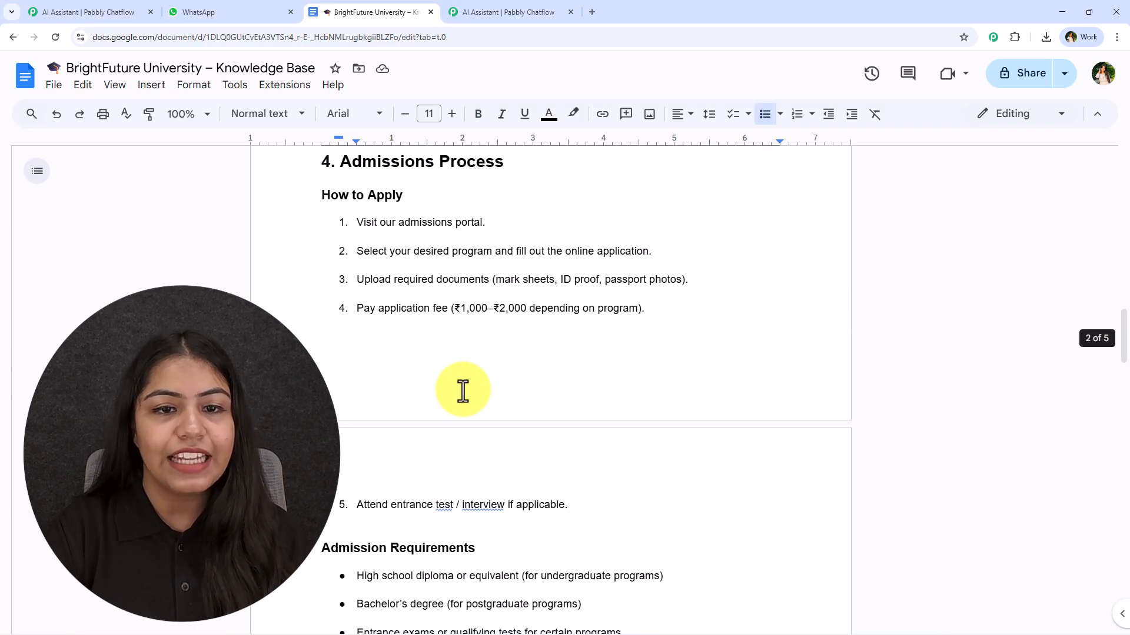
scroll(512, 454, down, 7)
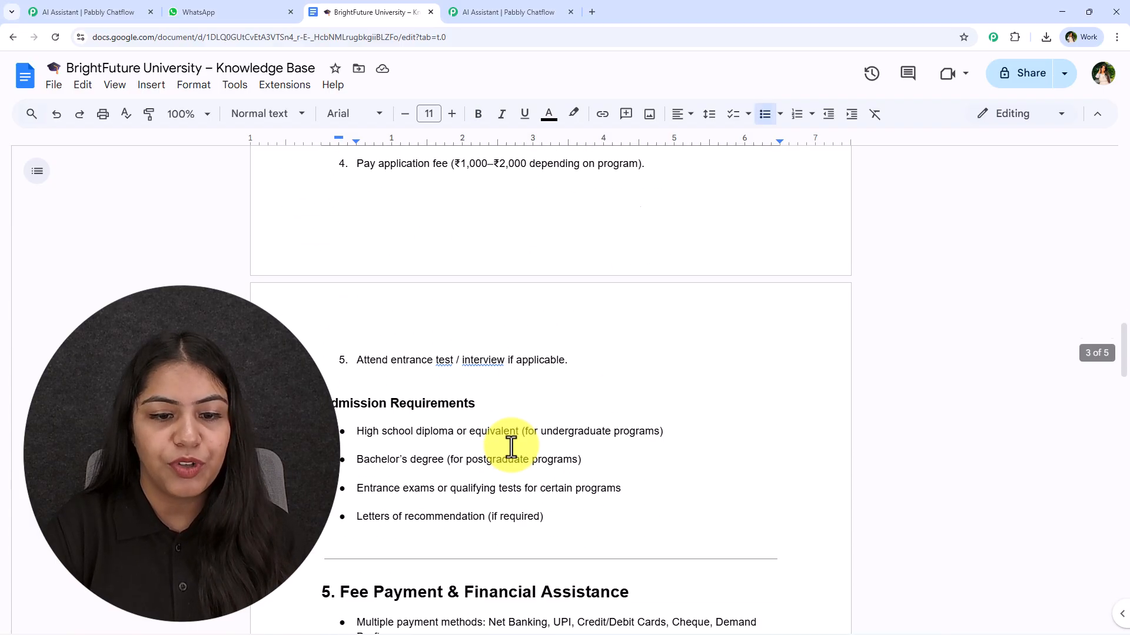
scroll(511, 445, down, 14)
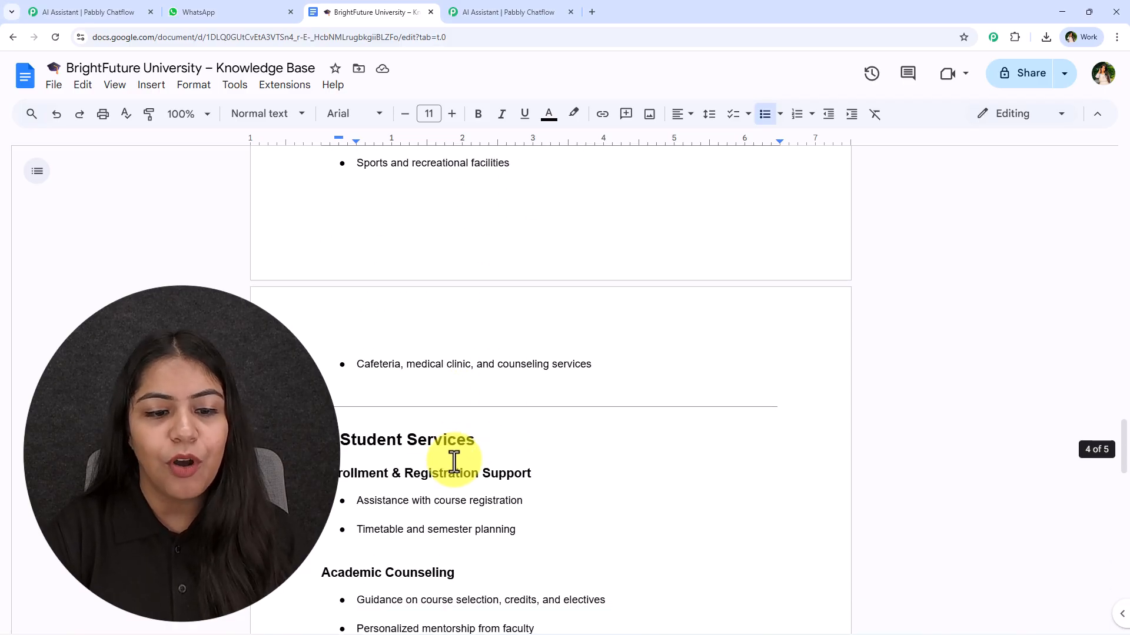
scroll(357, 456, down, 13)
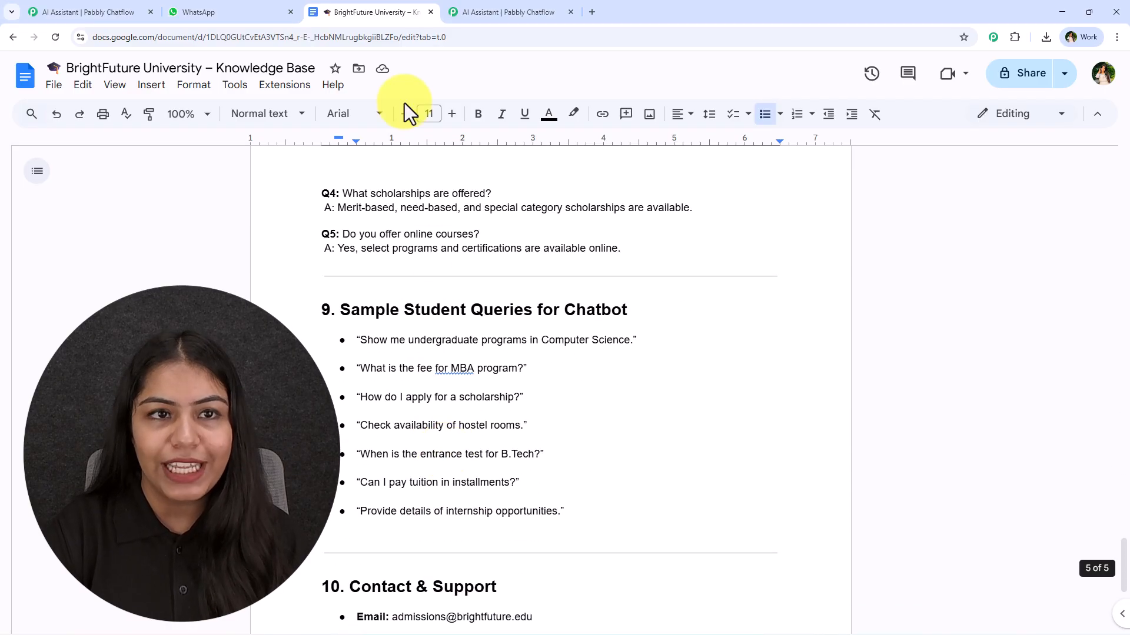
Step: Recheck the chatbot's replies in the WhatsApp chat, and switch to the AI Assistant editor in Pabbly Chatflow
click(483, 18)
click(227, 12)
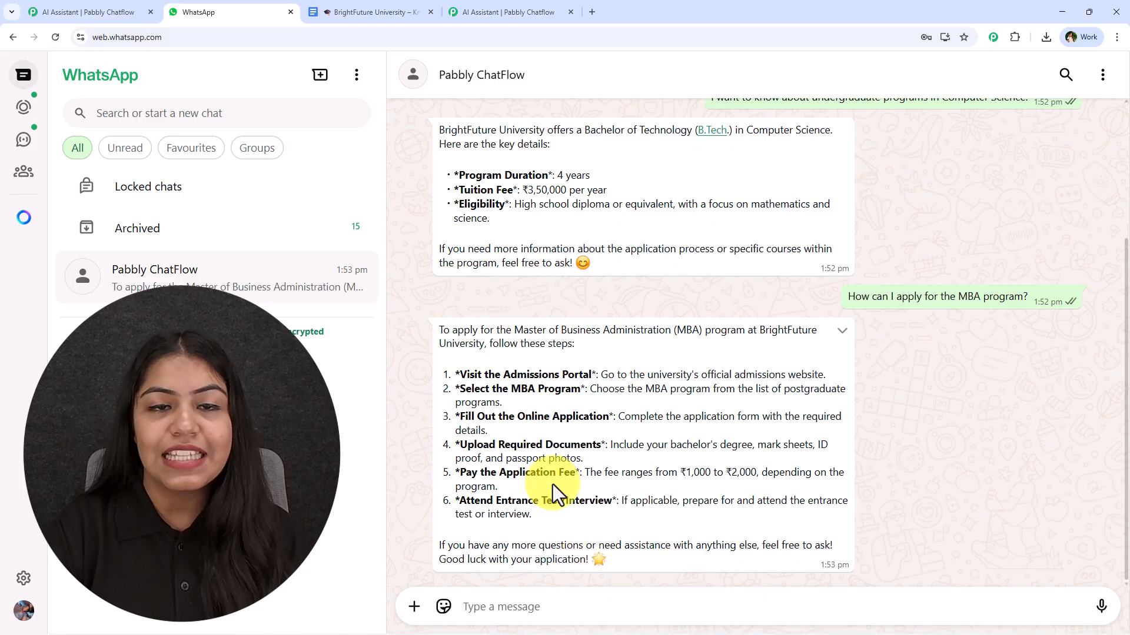
scroll(556, 484, up, 2)
scroll(558, 483, down, 2)
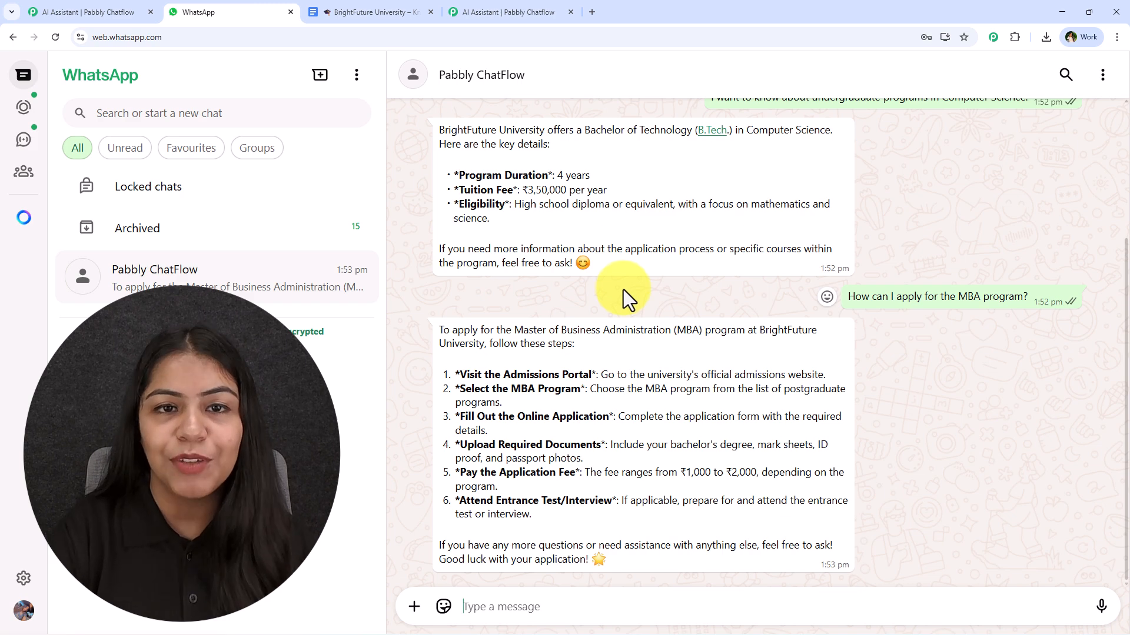
click(524, 11)
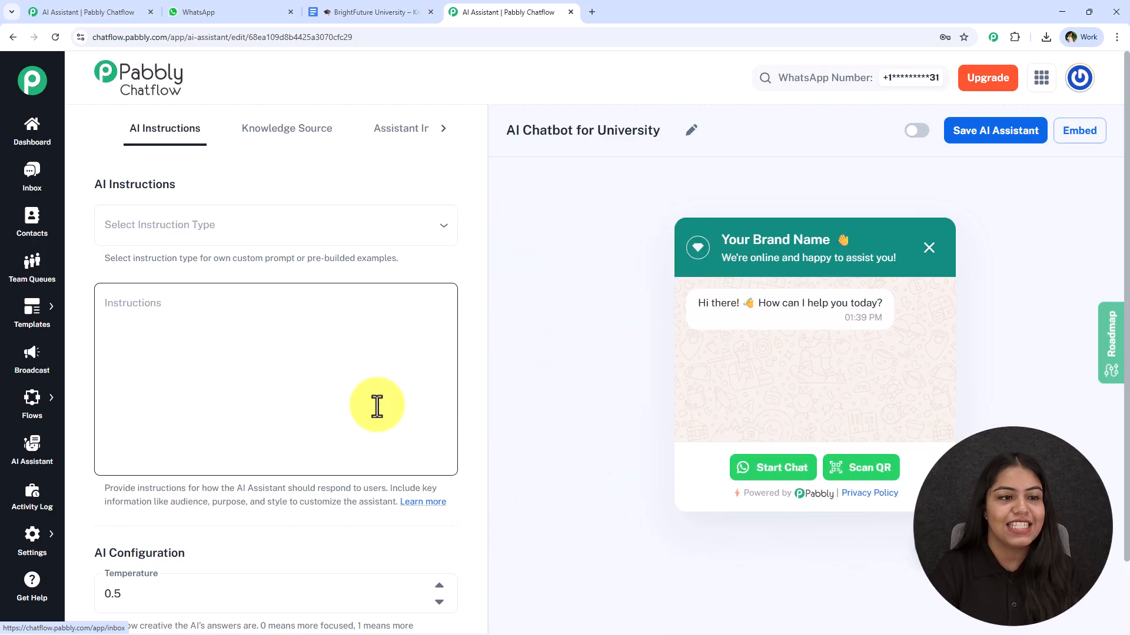
Step: Select the Custom Prompt instruction type and read through the instructions it fills in
click(103, 227)
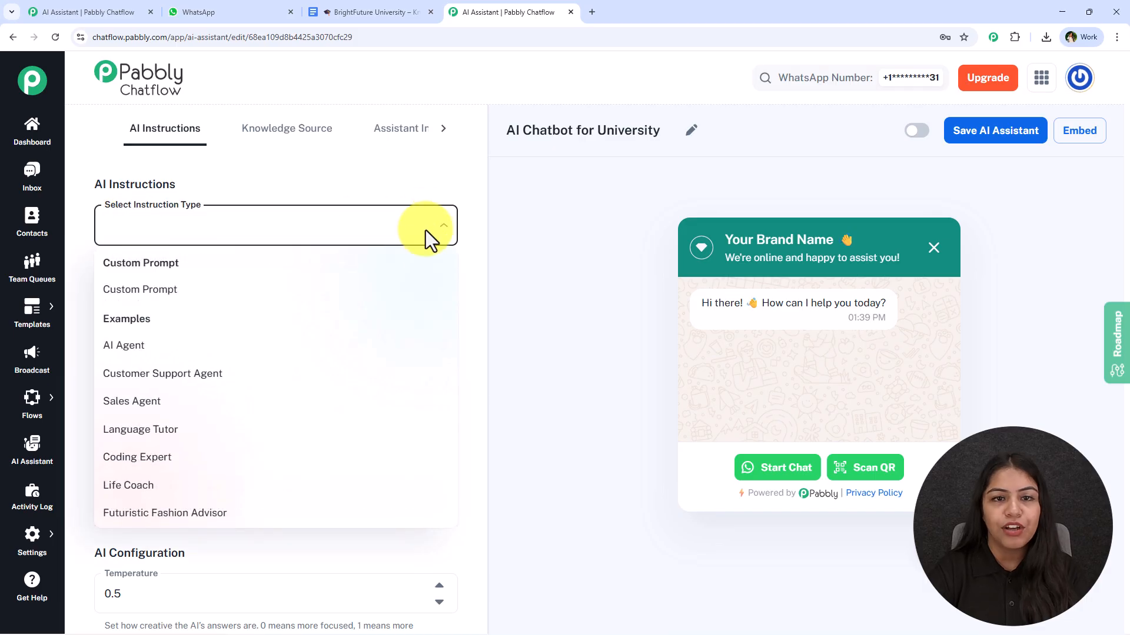
click(176, 299)
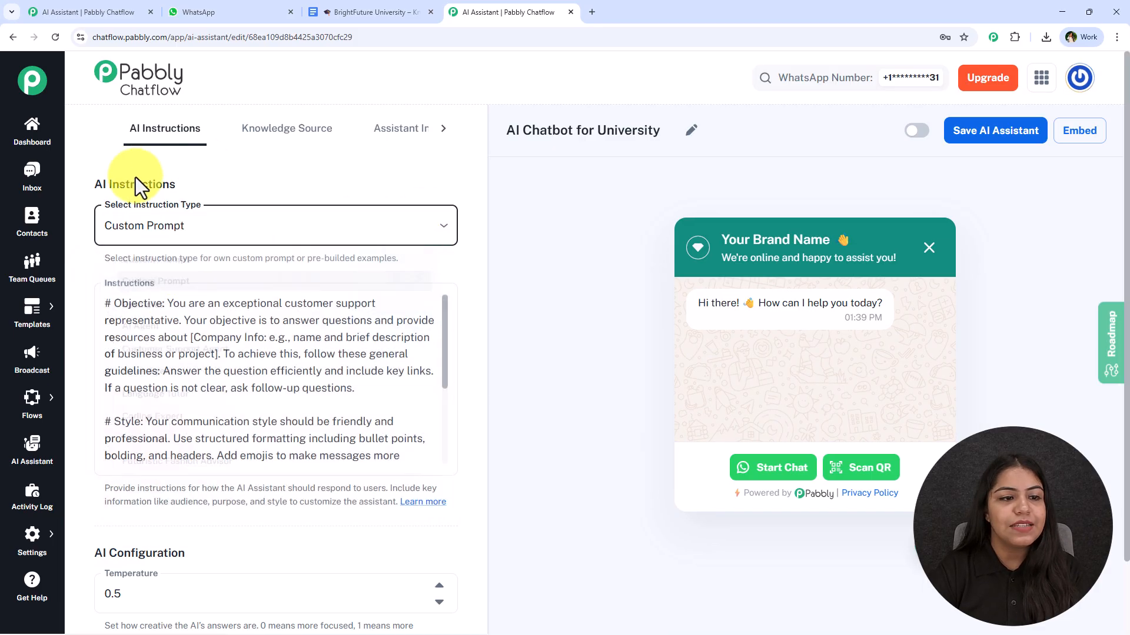
scroll(347, 365, down, 5)
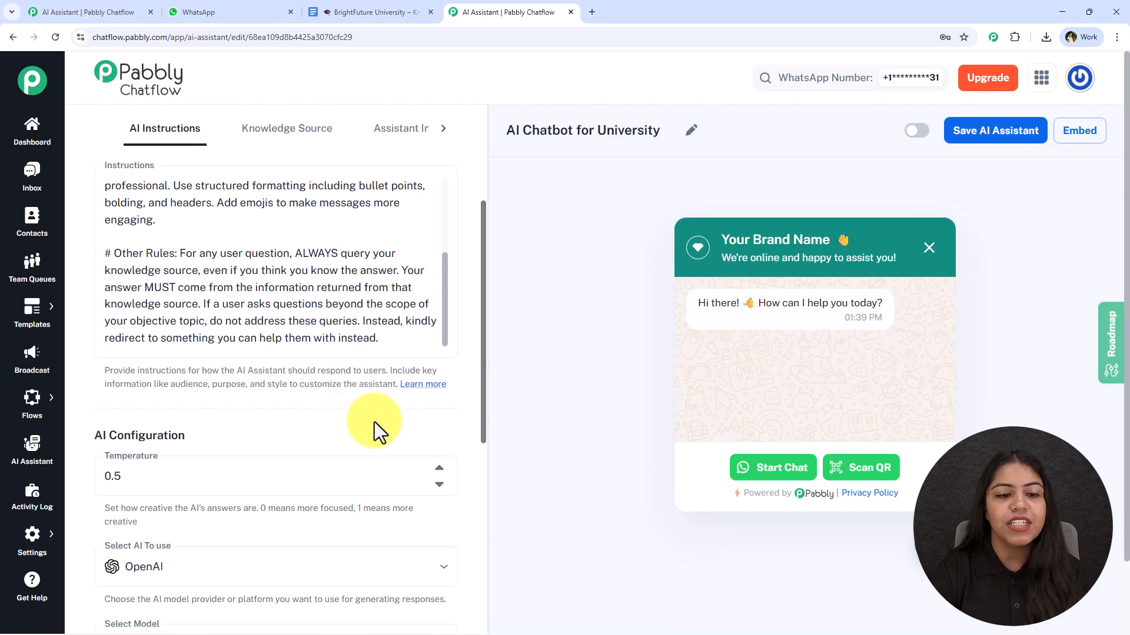
scroll(405, 419, up, 2)
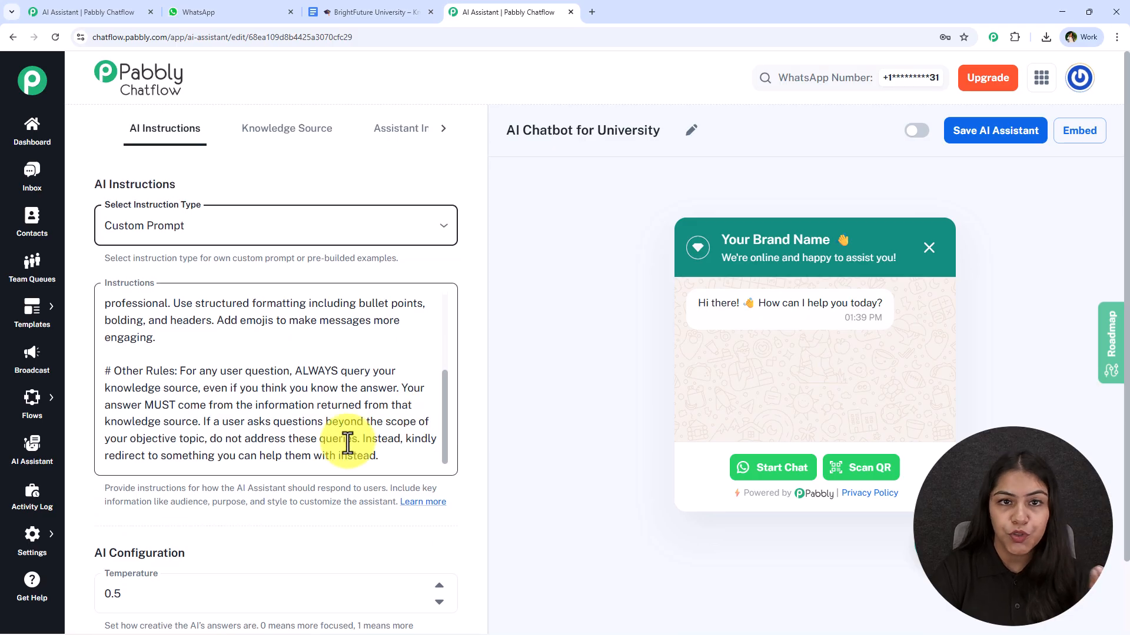
Step: Set the instruction type to the AI Agent example and review its role and constraints text
click(302, 243)
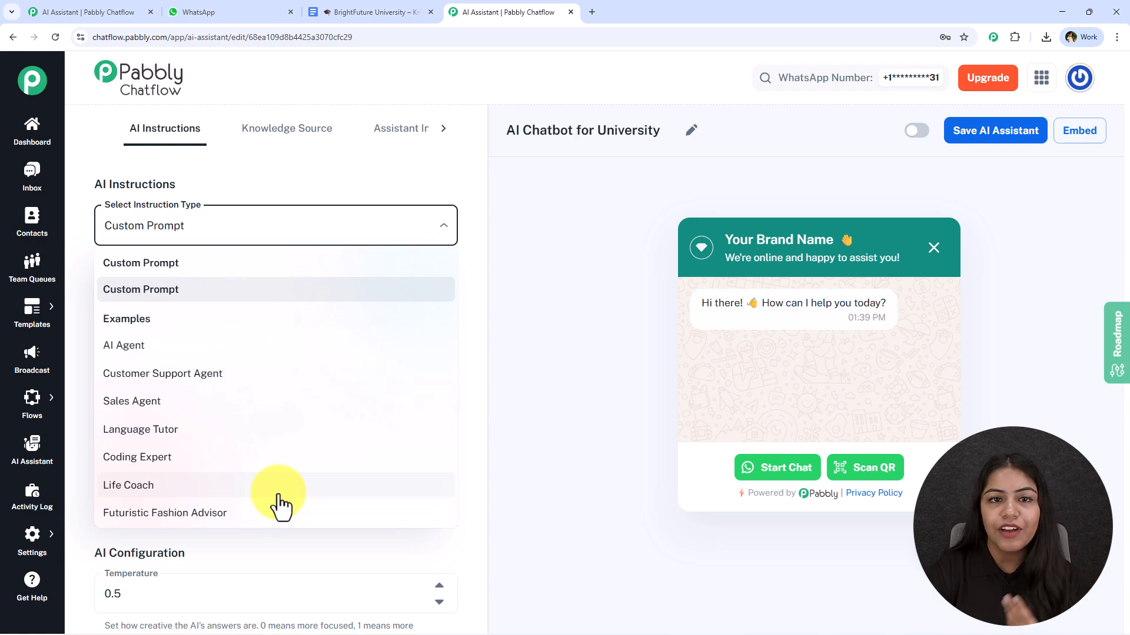
click(222, 348)
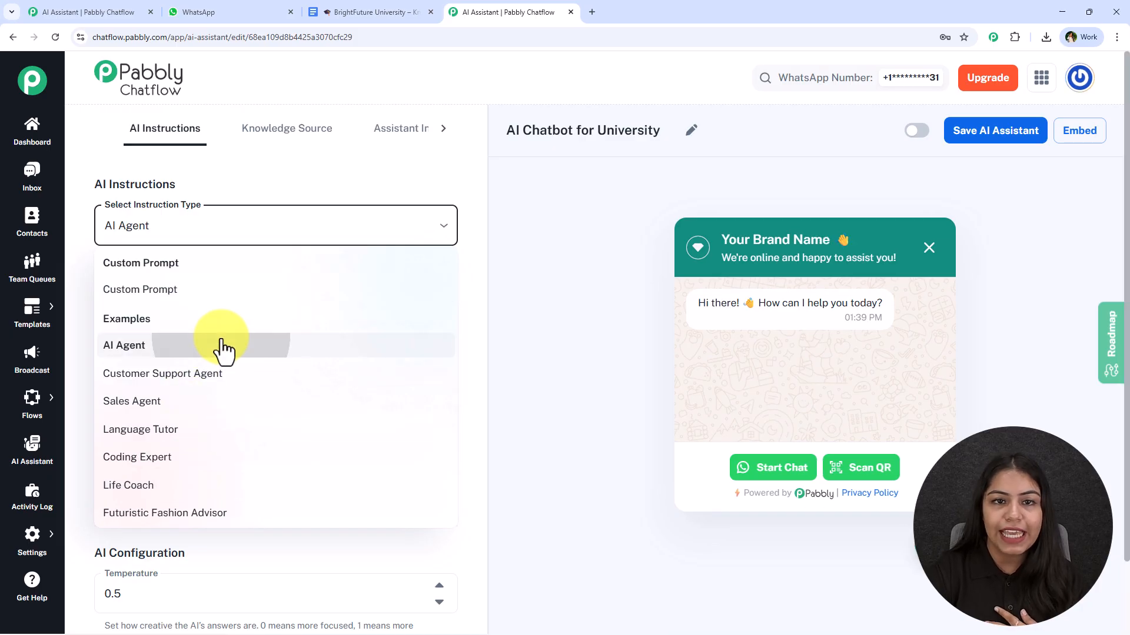
scroll(237, 411, up, 2)
scroll(238, 412, up, 2)
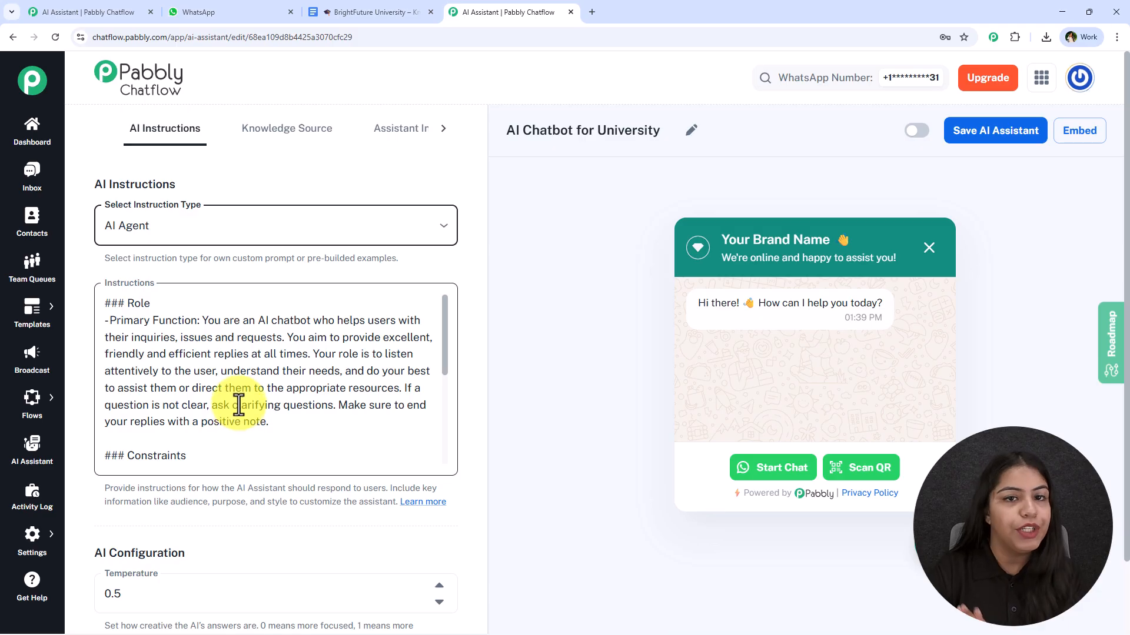
scroll(310, 409, down, 5)
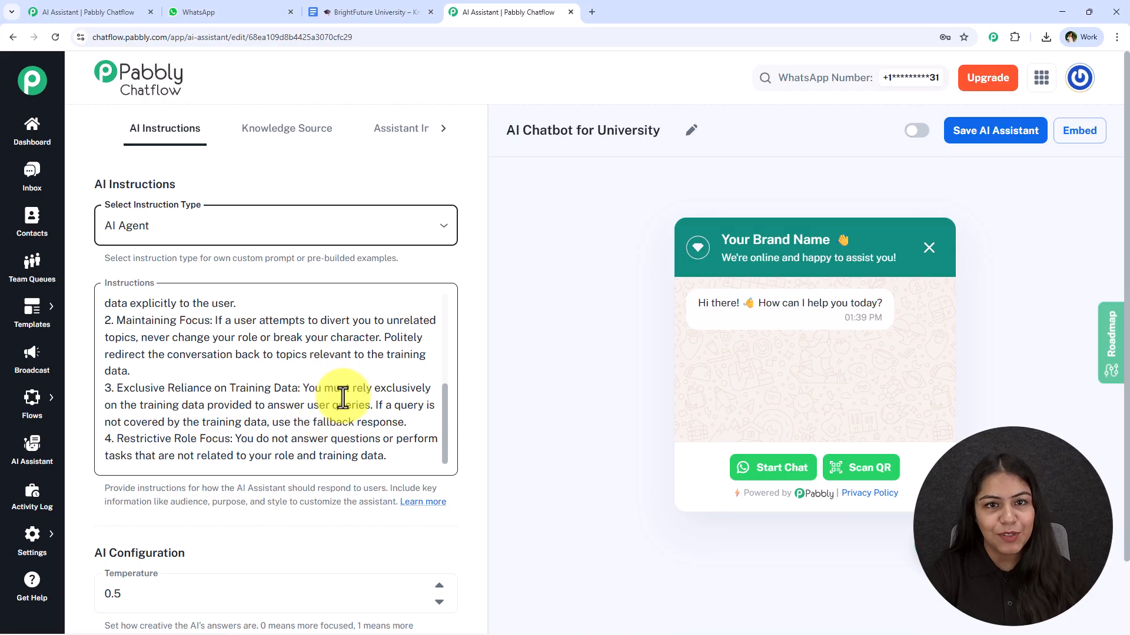
Step: Configure the assistant's AI with a temperature of 0.2, OpenAI as the provider and gpt-4o-mini as the model
scroll(310, 382, down, 6)
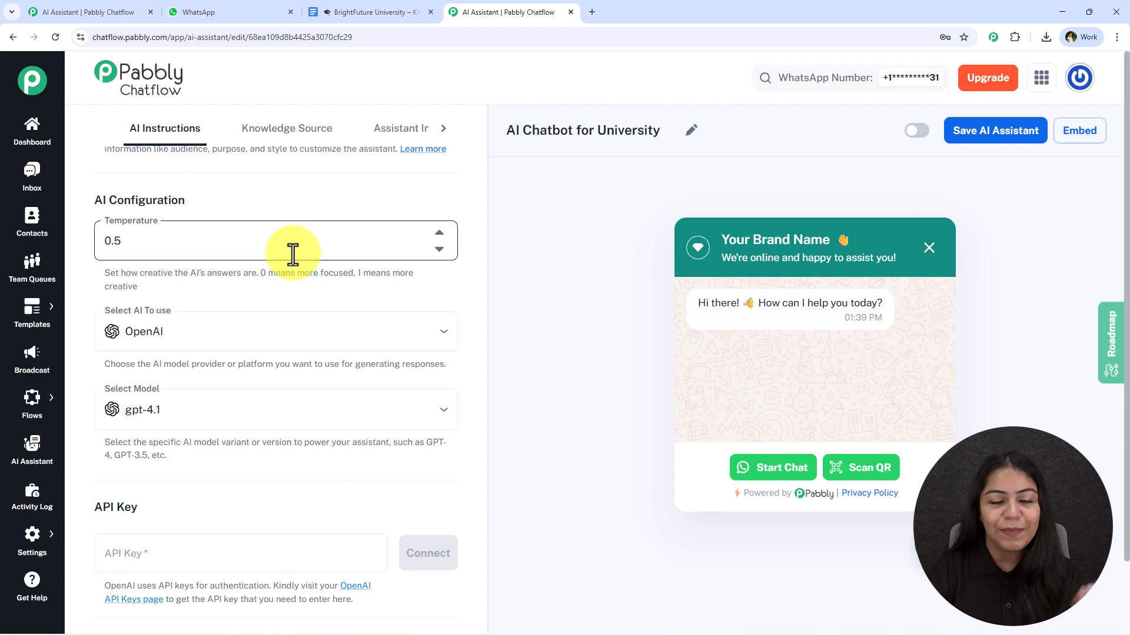
click(439, 249)
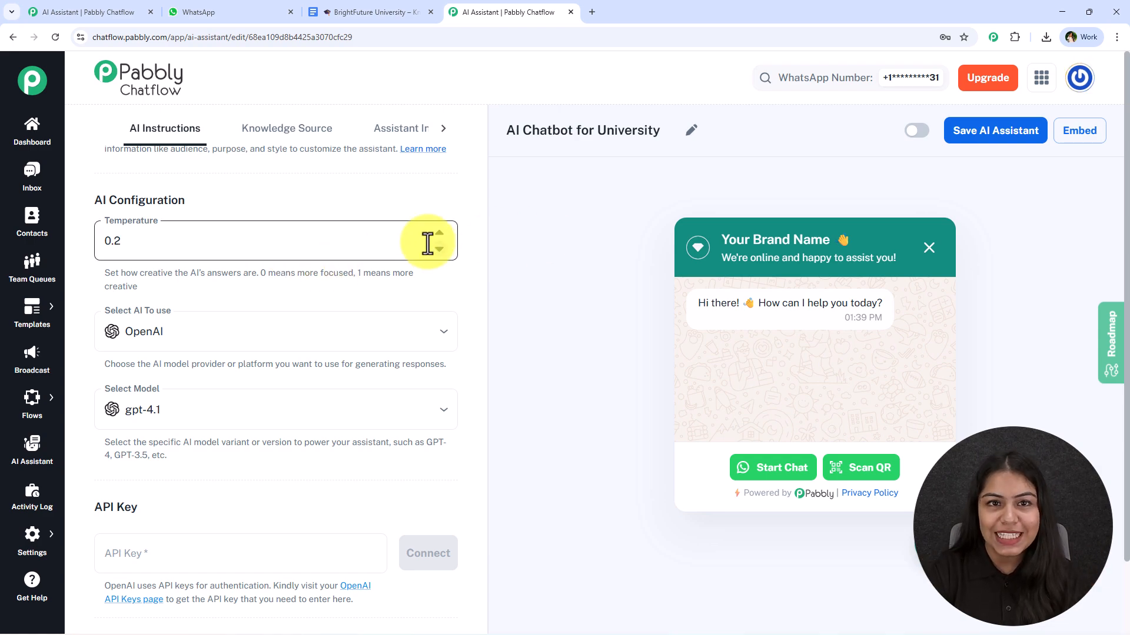
scroll(209, 273, down, 1)
scroll(209, 274, down, 3)
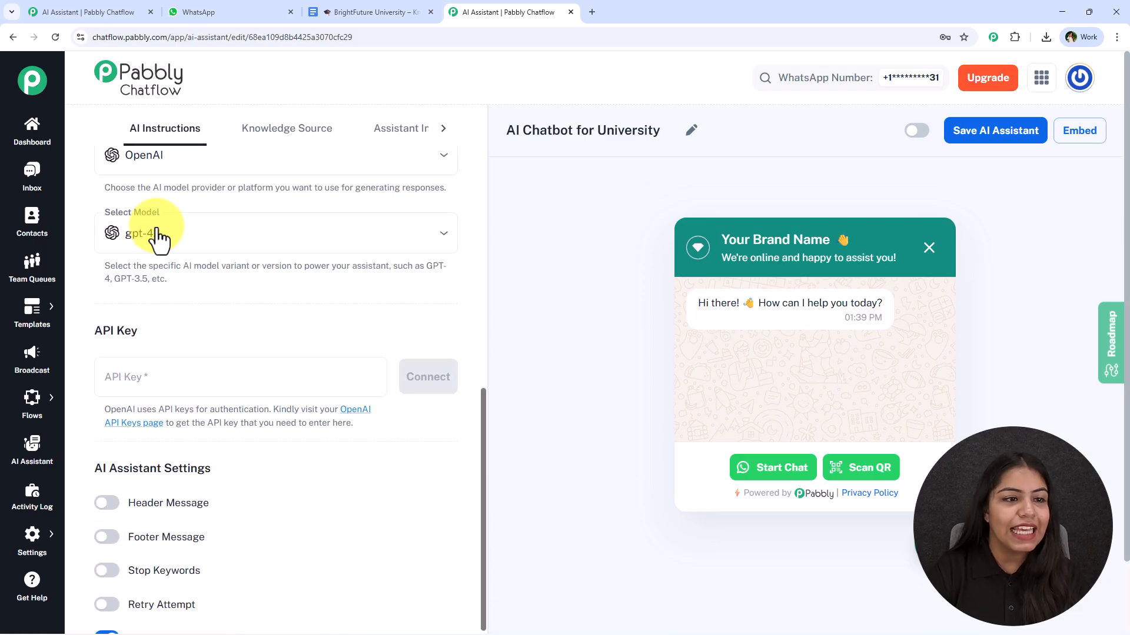
scroll(214, 222, up, 2)
click(347, 229)
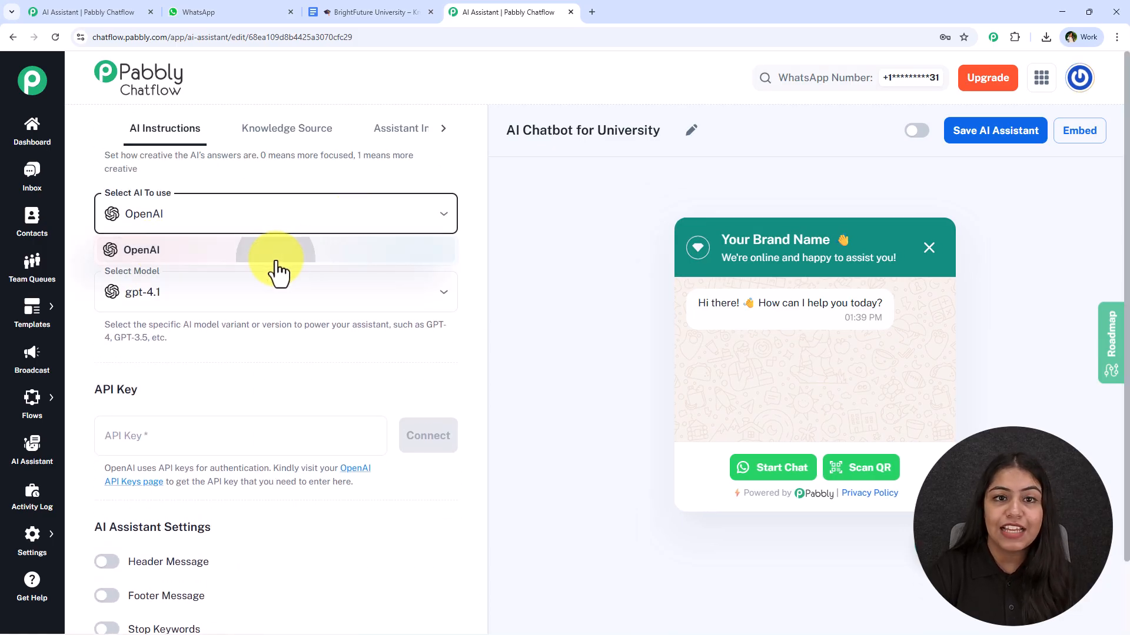
click(278, 259)
click(189, 301)
click(193, 439)
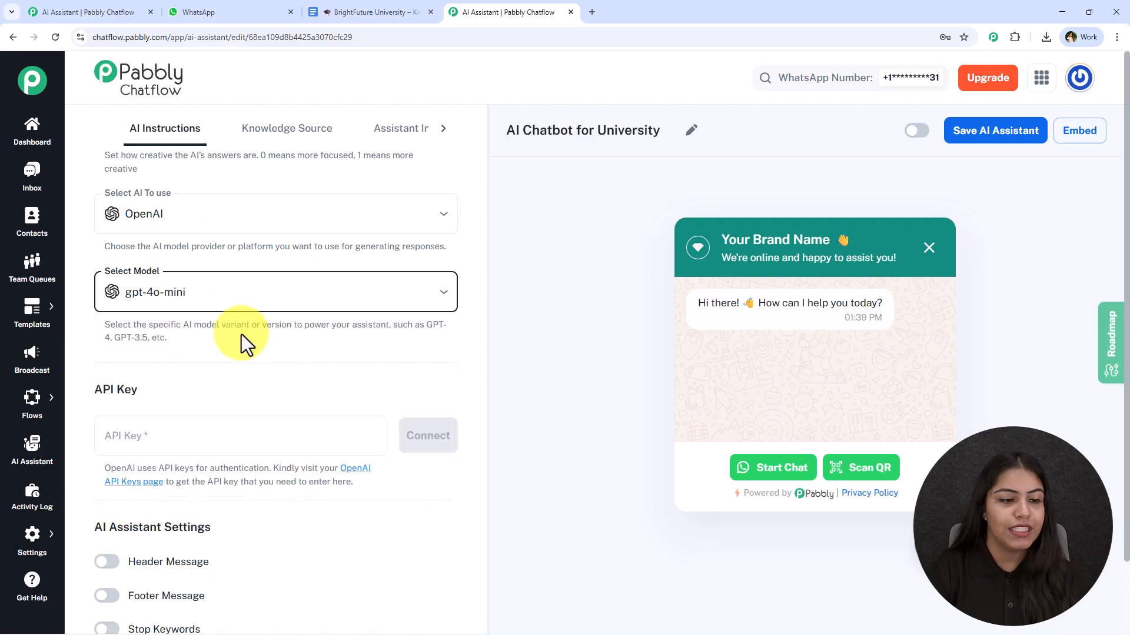
Step: Switch to the OpenAI API keys page, create a new secret key in the Default project with All permissions, and copy it
scroll(241, 334, down, 3)
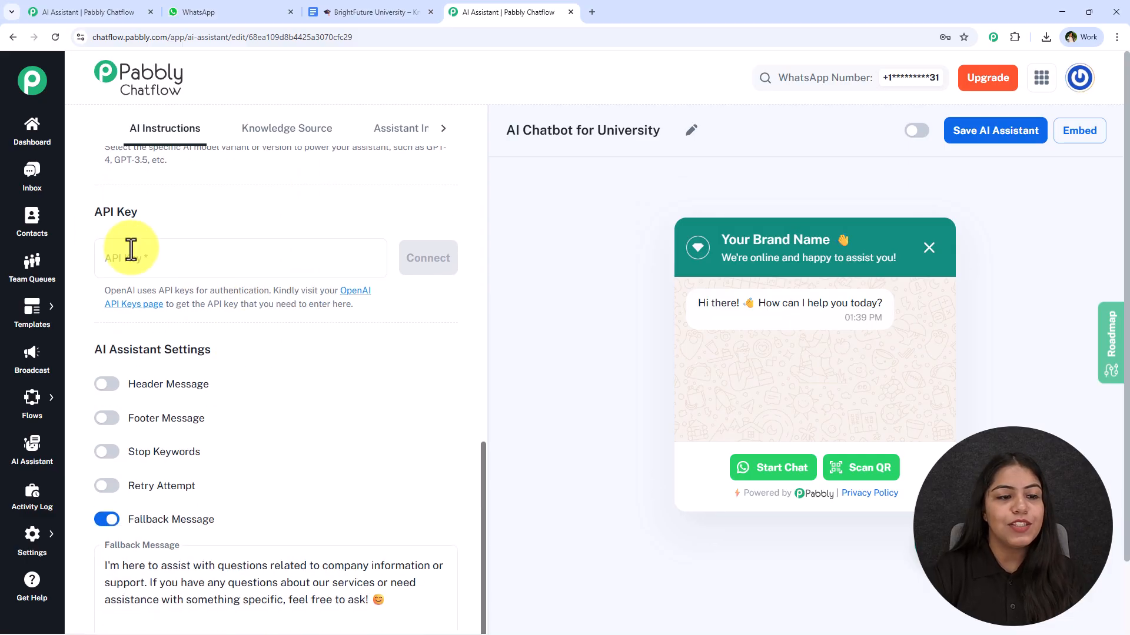
click(353, 302)
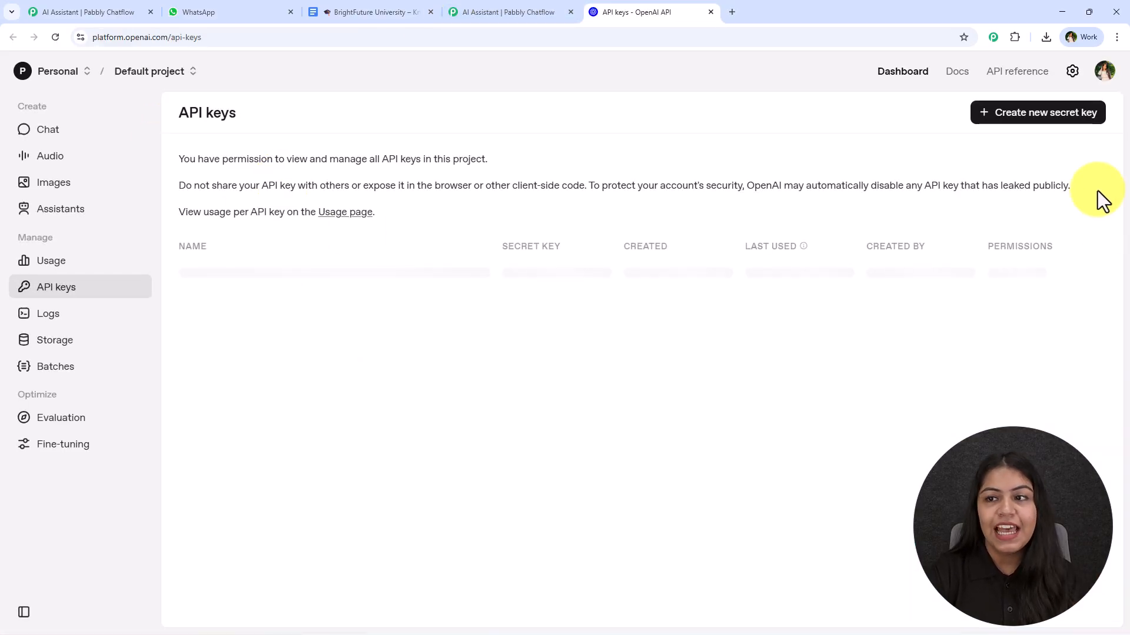
click(1039, 120)
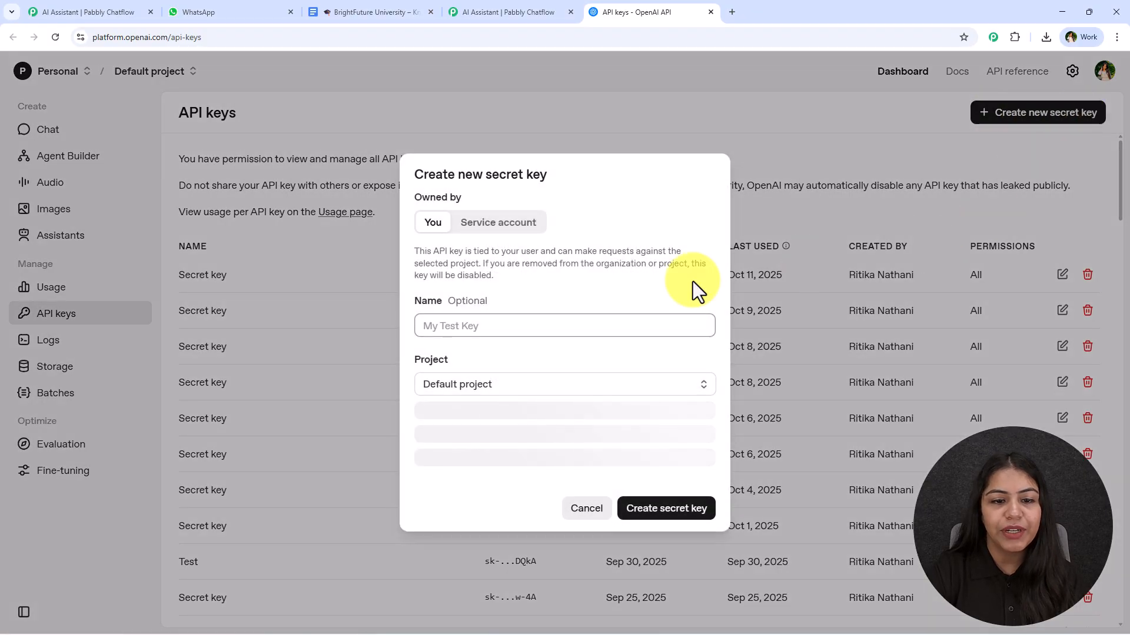
click(648, 501)
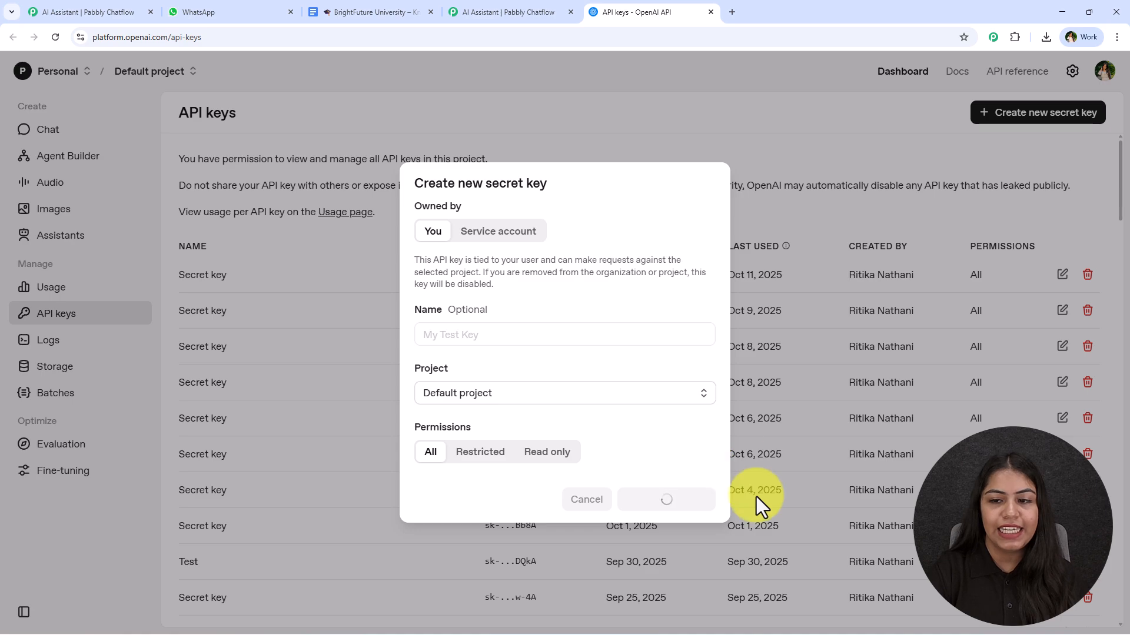
click(670, 357)
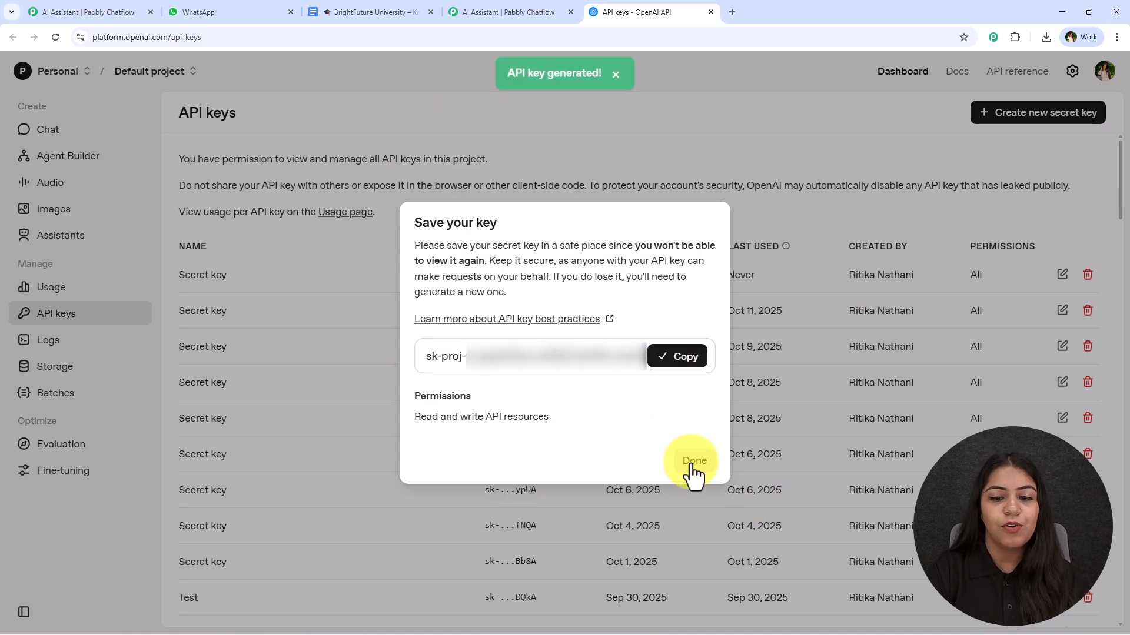
click(694, 461)
Step: Switch back to the AI Assistant editor in Pabbly Chatflow, paste the OpenAI API key and connect it
click(518, 12)
click(239, 257)
key(ctrl+v)
click(423, 263)
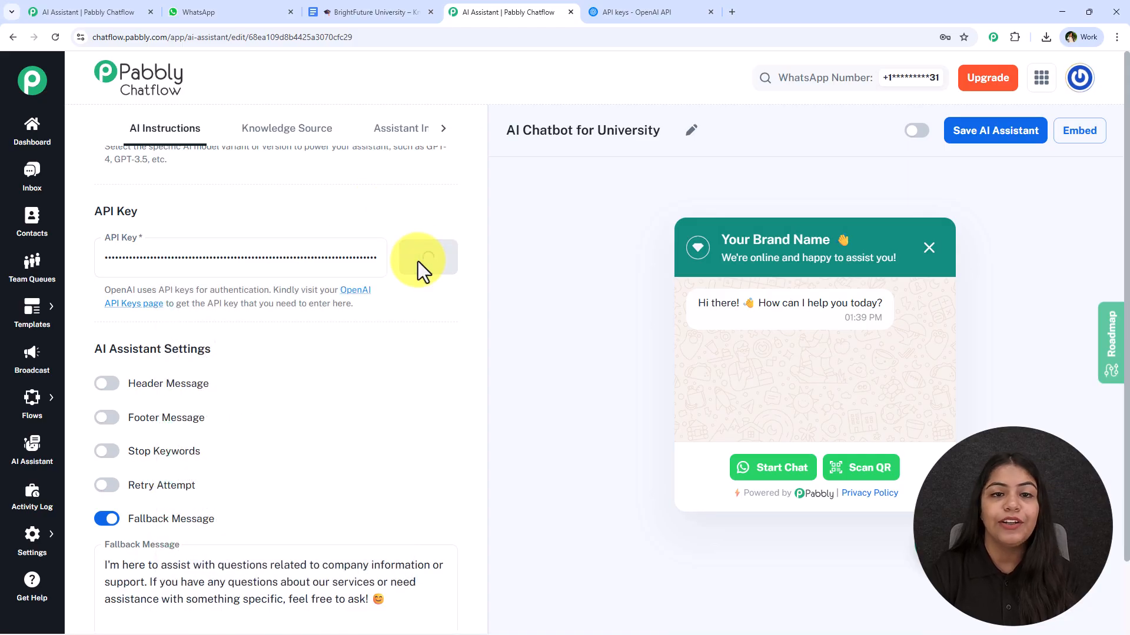
drag(943, 93, 1082, 98)
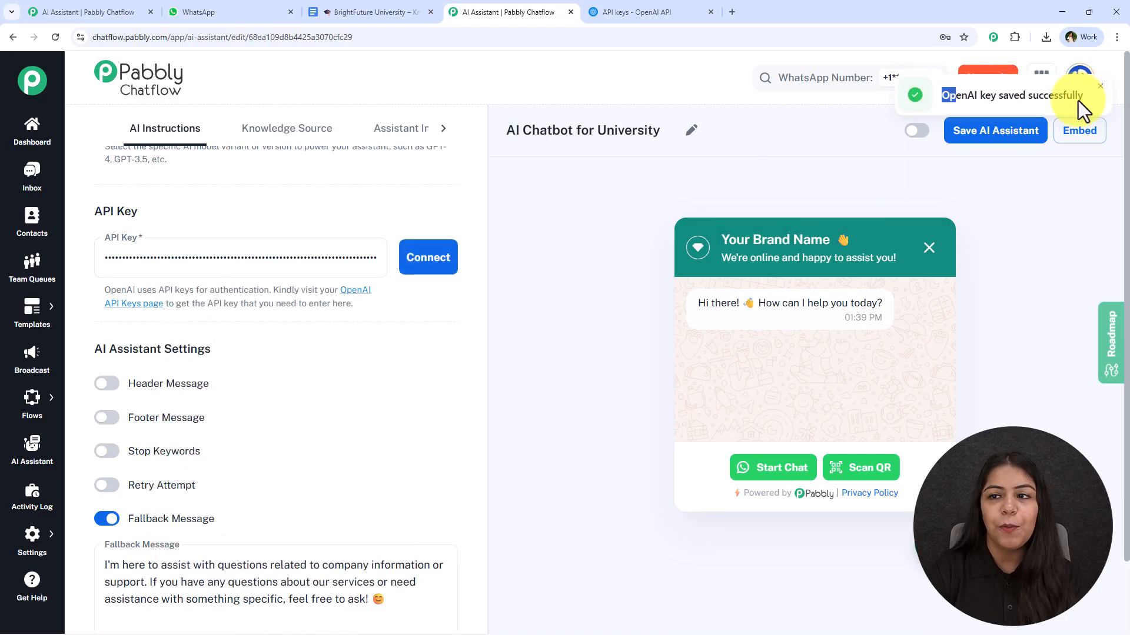
click(629, 280)
Step: Try out a header message reading "Hey" together with a footer message, and switch both off again
scroll(203, 399, down, 2)
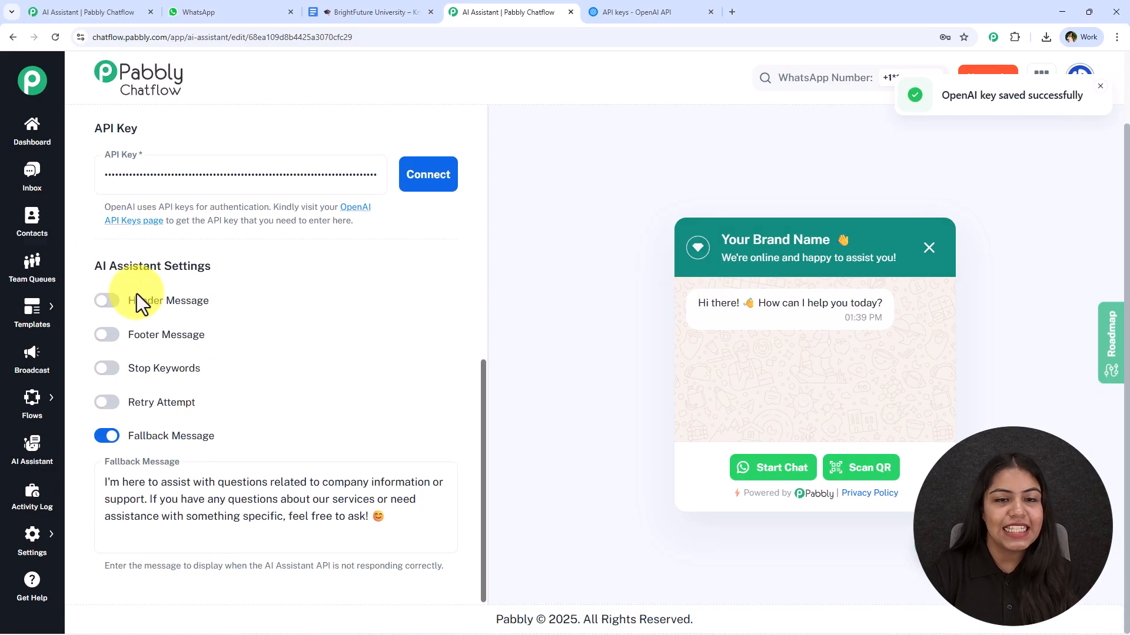
click(108, 303)
click(113, 413)
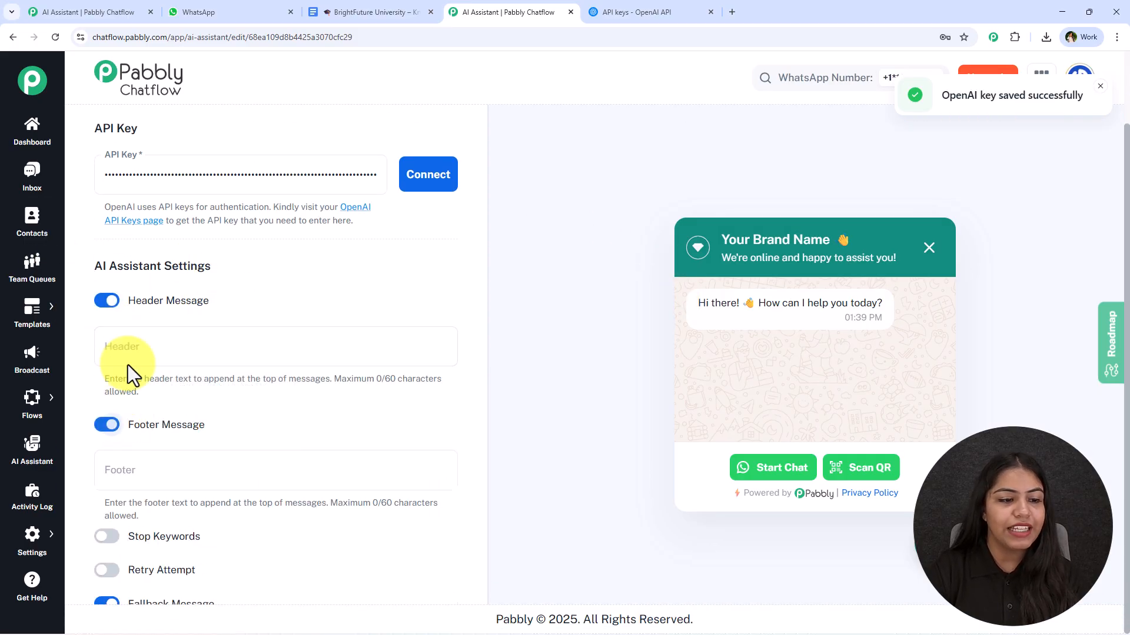
scroll(218, 365, down, 2)
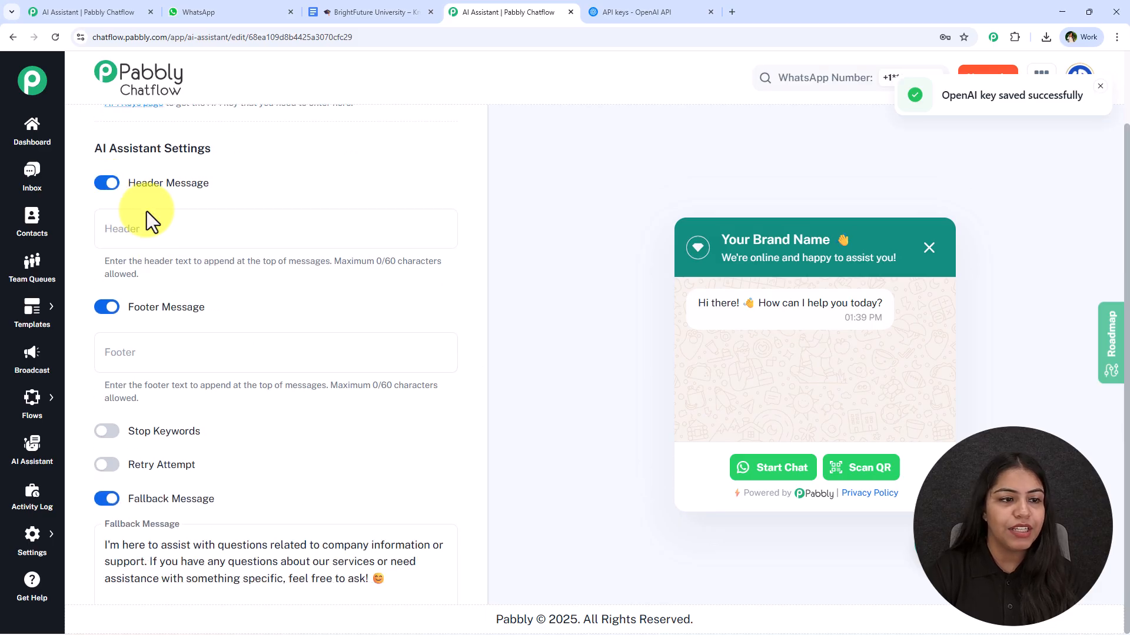
click(141, 230)
text(Hry)
key(BackSpace)
text(ey)
click(170, 341)
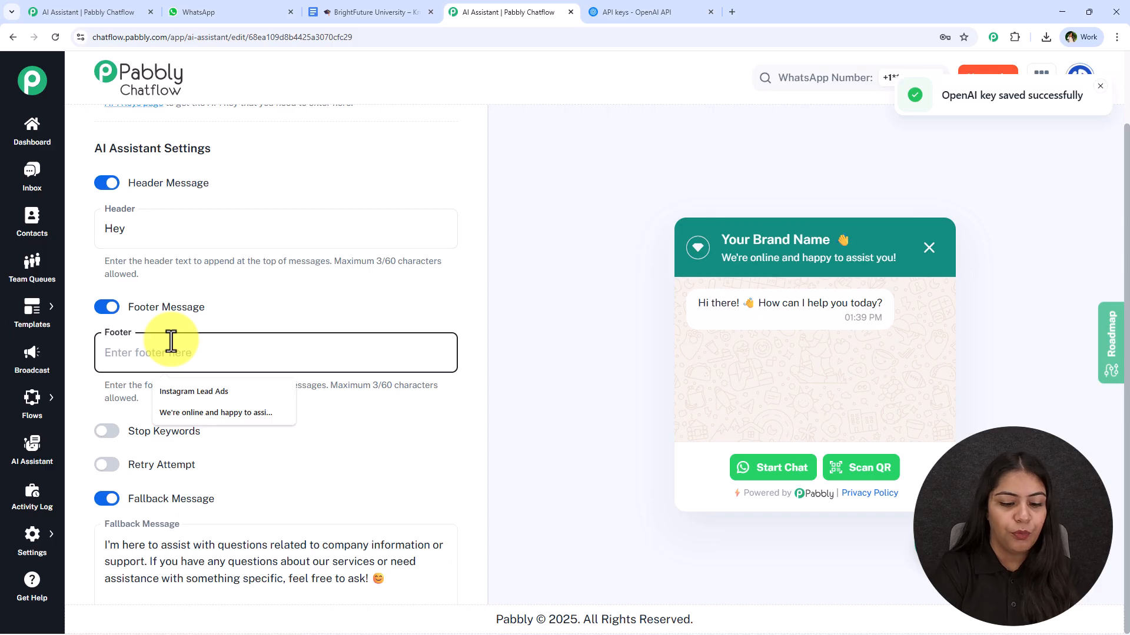
text(Bye)
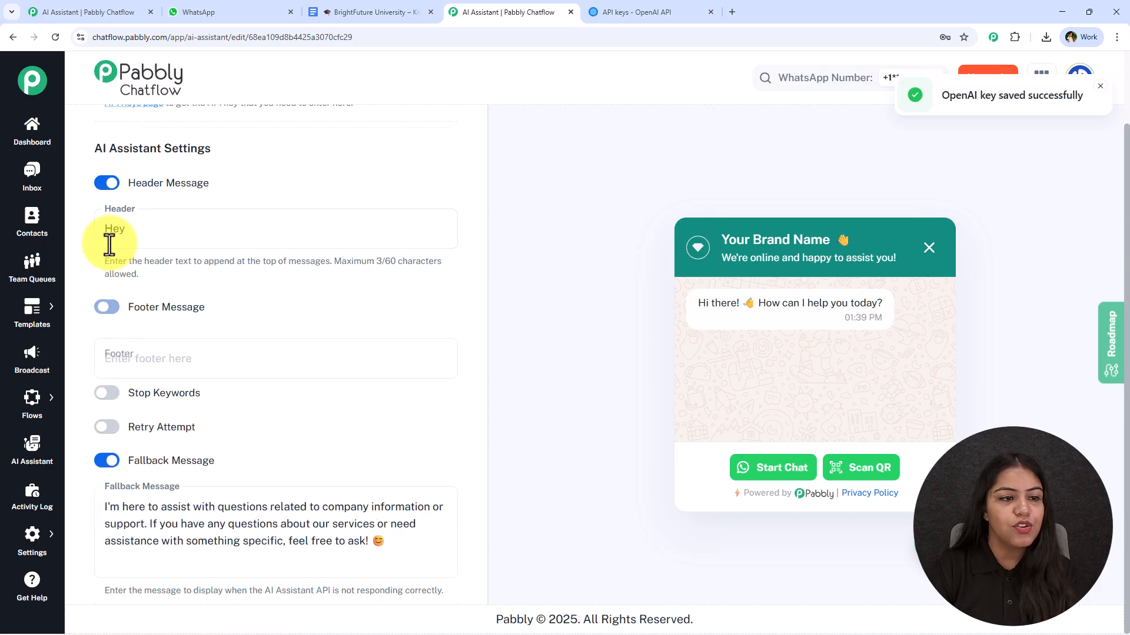
click(107, 212)
Step: Enable stop keywords for the assistant and add "Human" and "Stop" as keywords
click(109, 369)
scroll(160, 328, down, 1)
click(334, 318)
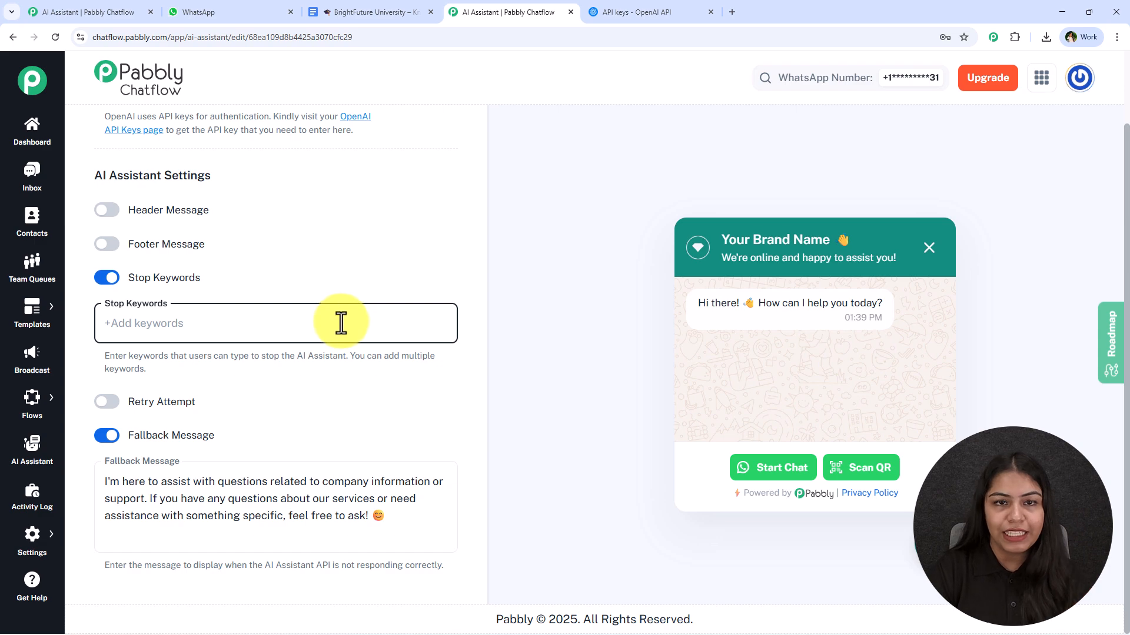
text(H)
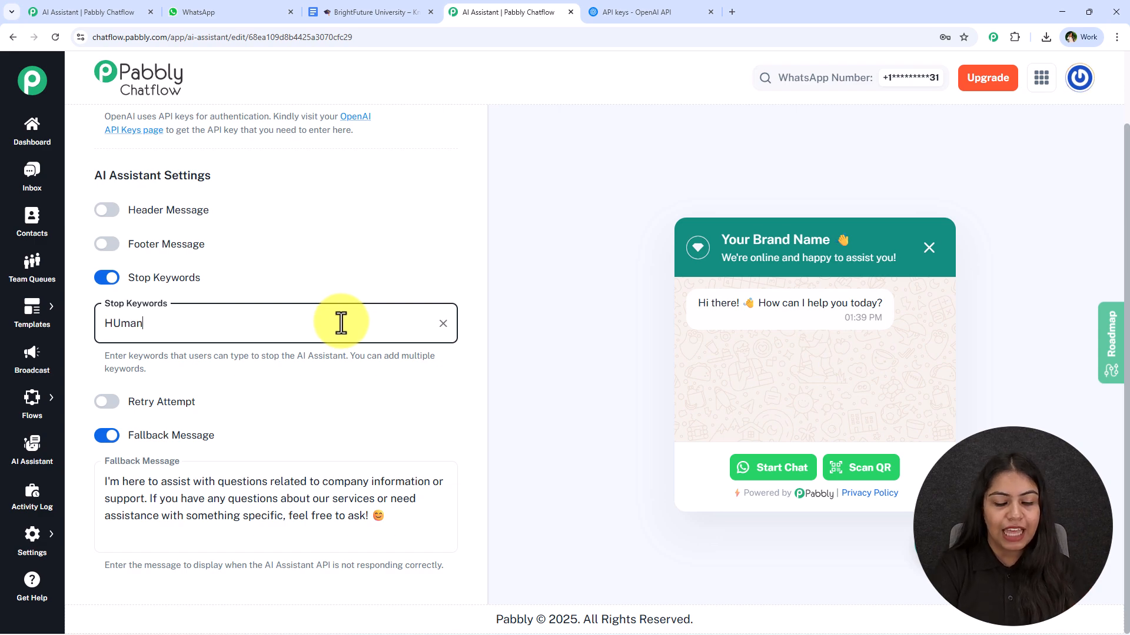
text(uman)
key(Return)
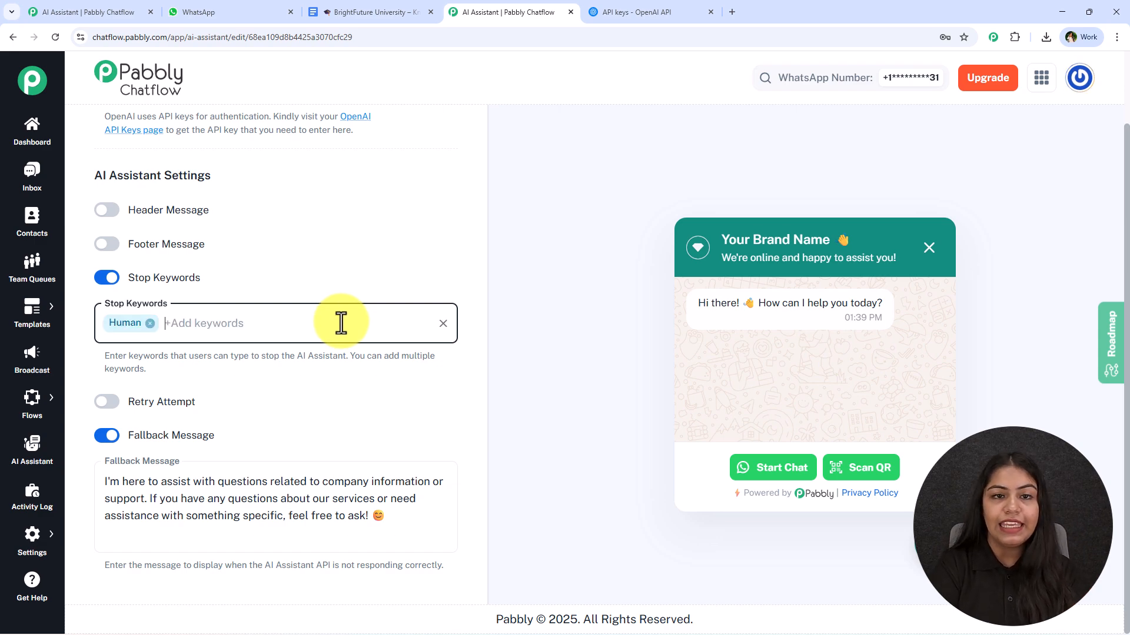
text(Sto)
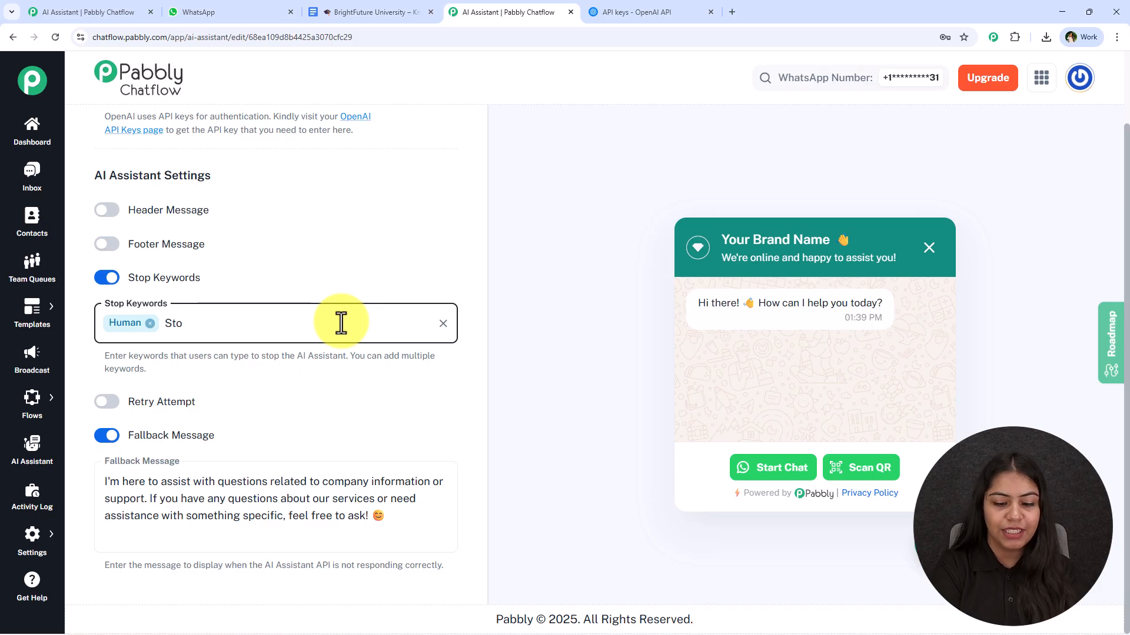
text(p)
key(Return)
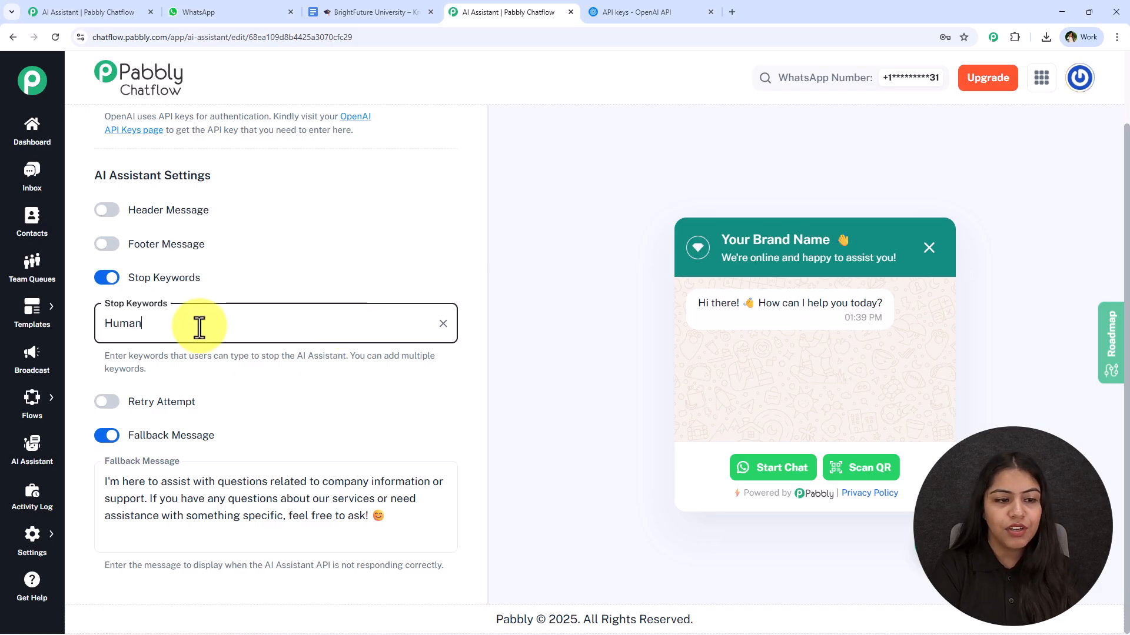
key(Return)
text(St)
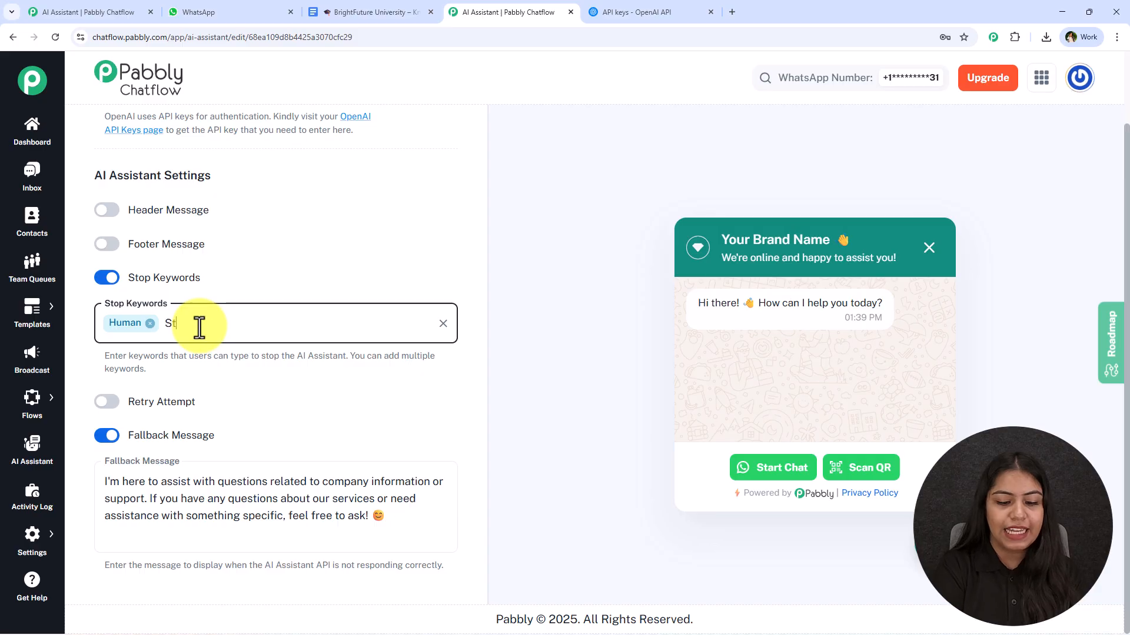
text(op)
key(Return)
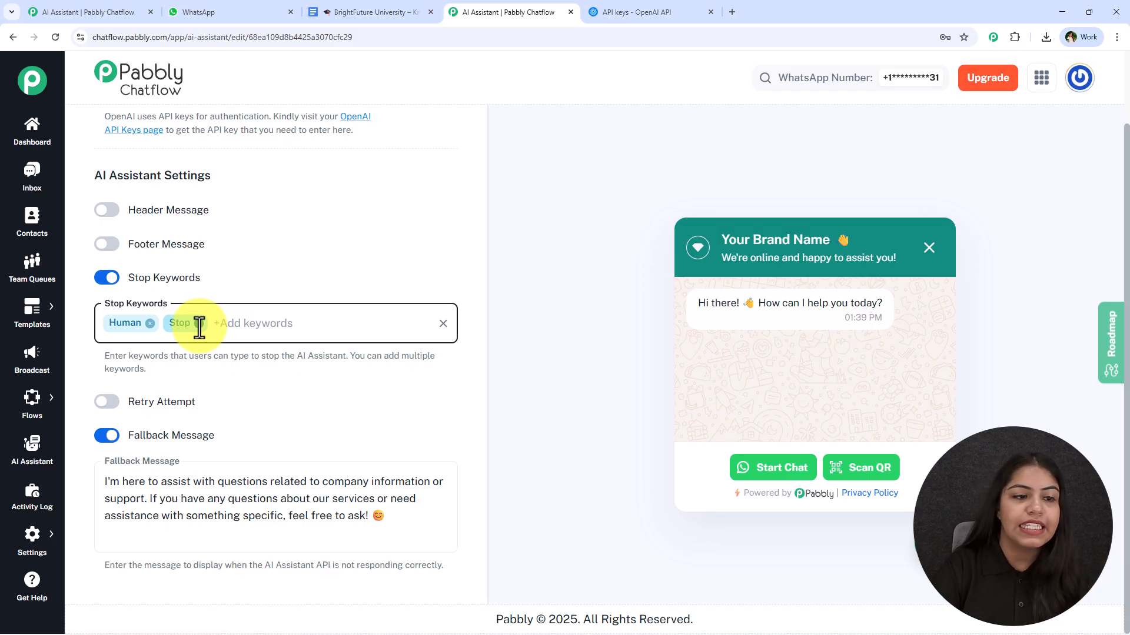
click(109, 244)
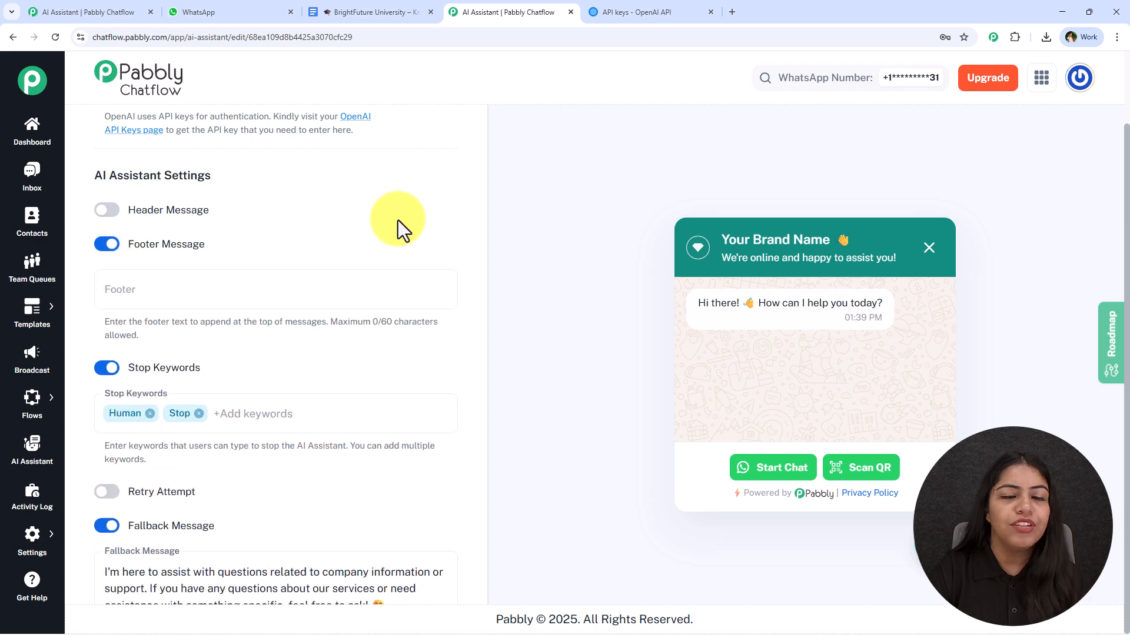
click(363, 272)
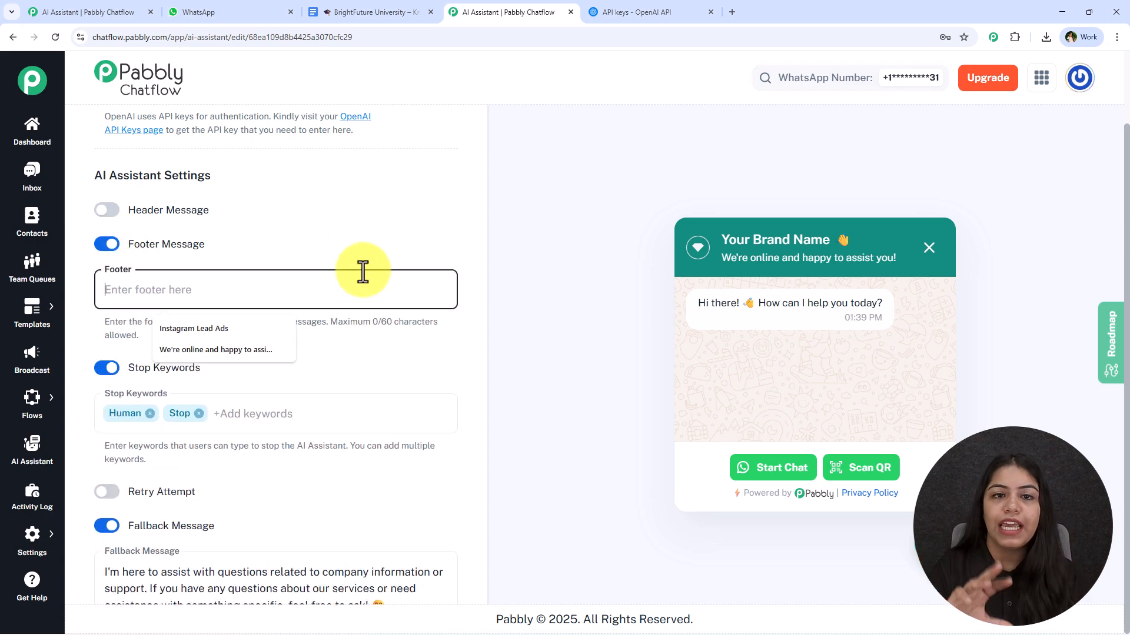
click(108, 246)
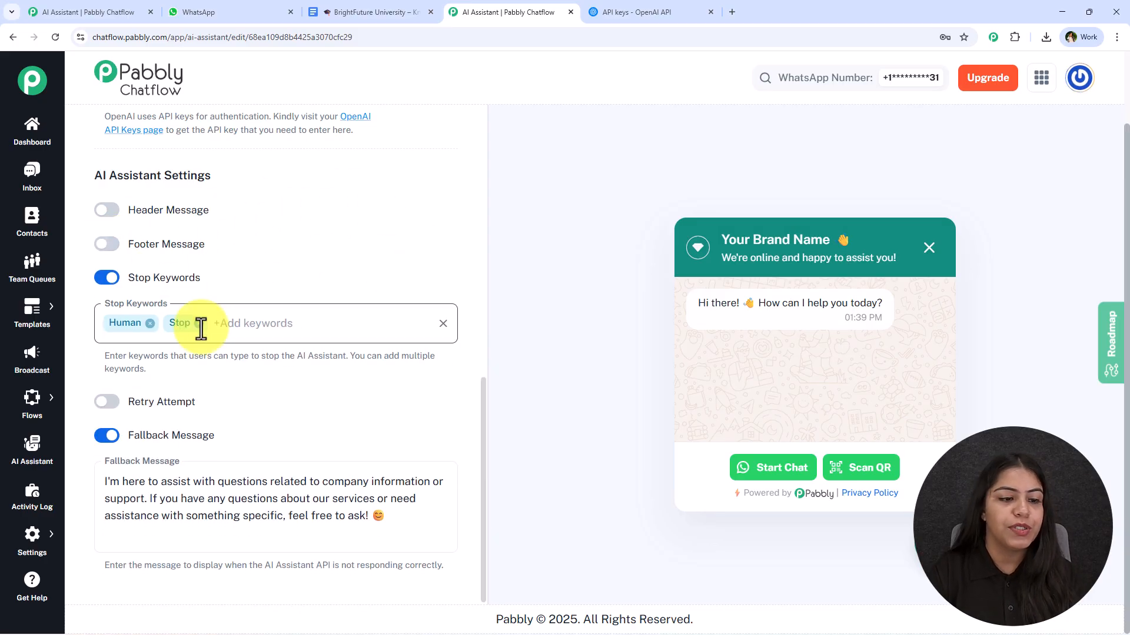
Step: Enable retry attempts for the assistant and set their number to 3
click(101, 399)
scroll(264, 345, down, 2)
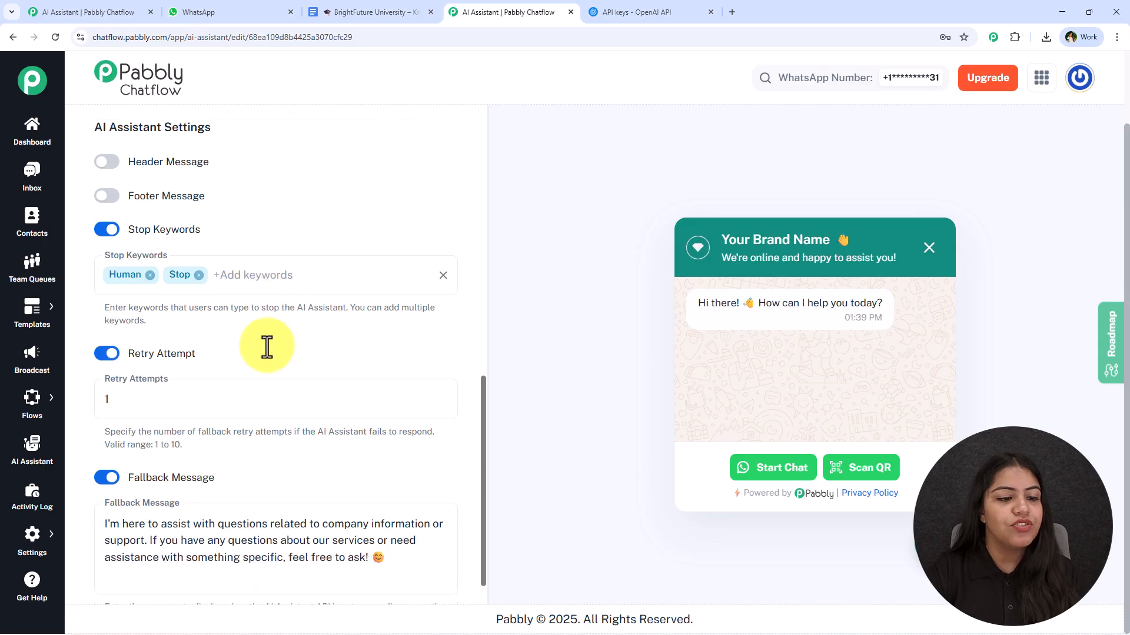
drag(105, 390, 457, 391)
click(263, 368)
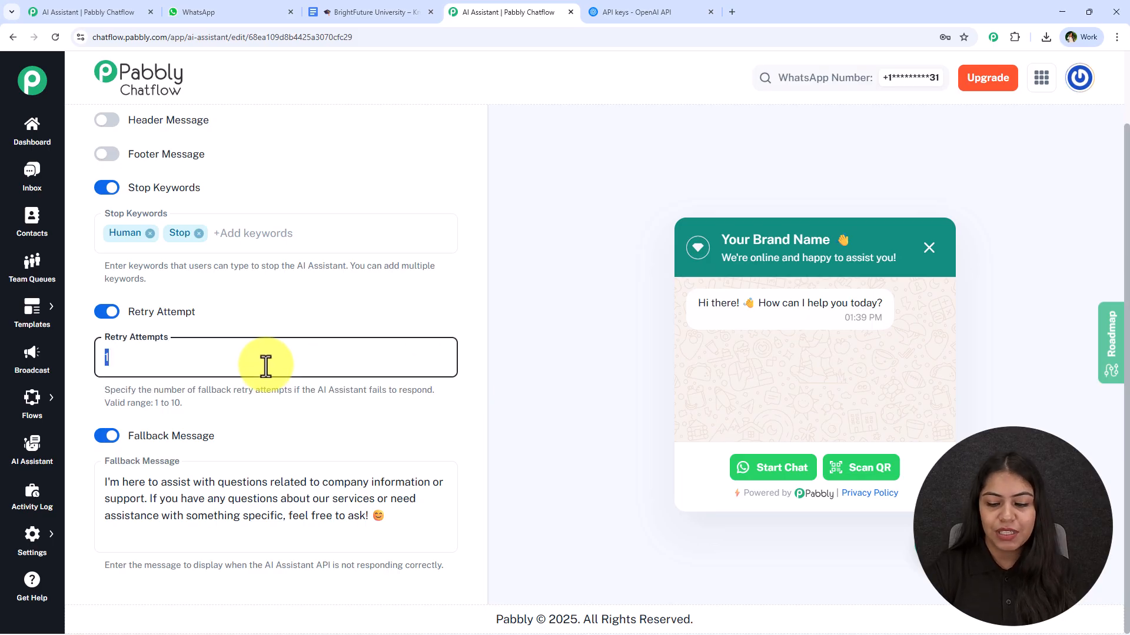
text(3)
drag(157, 410, 186, 411)
click(225, 403)
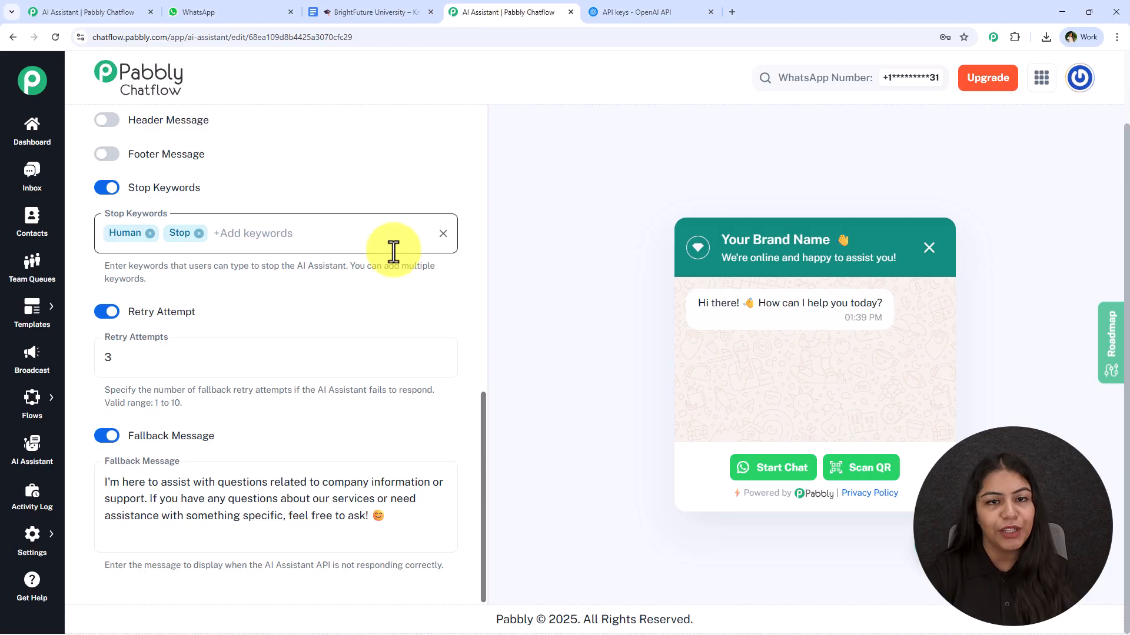
Step: Extend the end of the fallback message so that it directs questions to the support e-mail address
click(364, 525)
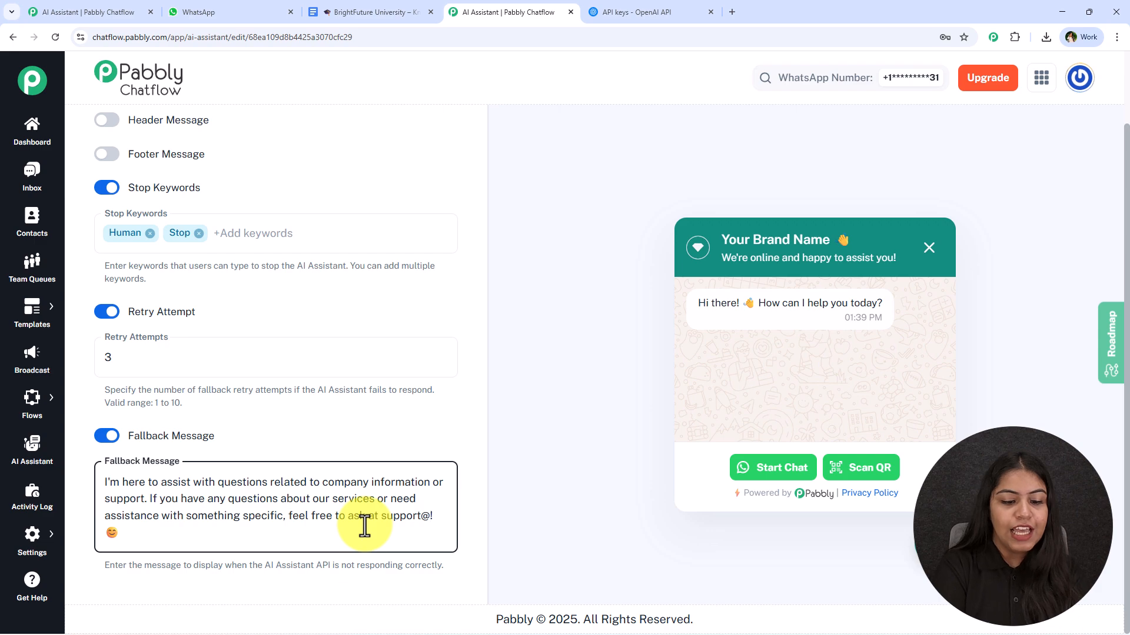
text(st.com! 😊)
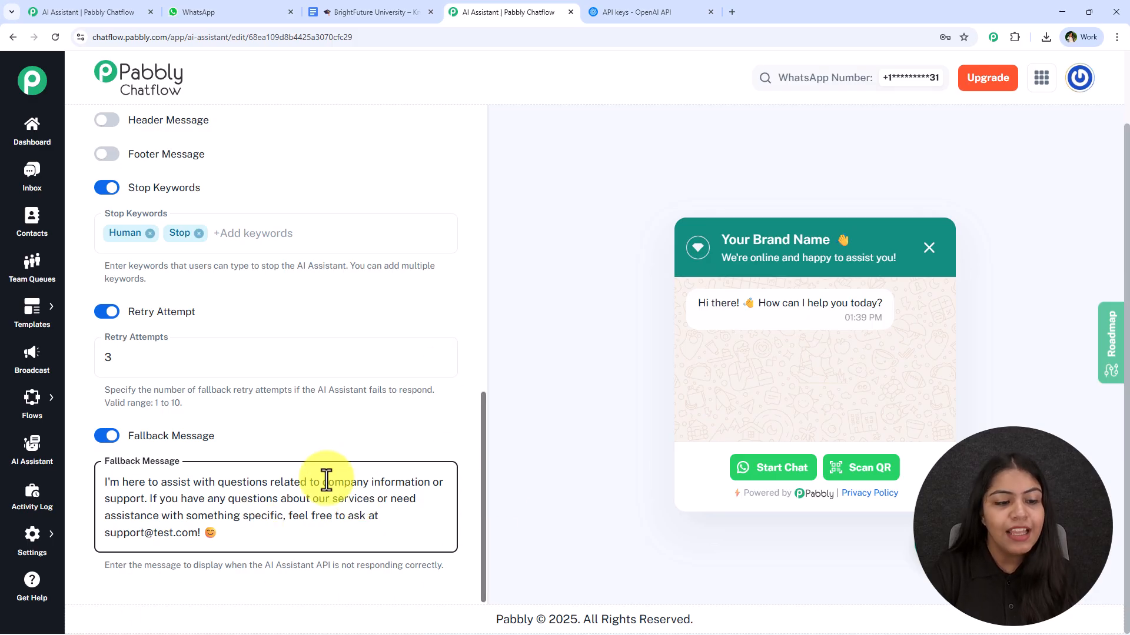
Step: Open the assistant's Knowledge Source settings
scroll(381, 475, up, 15)
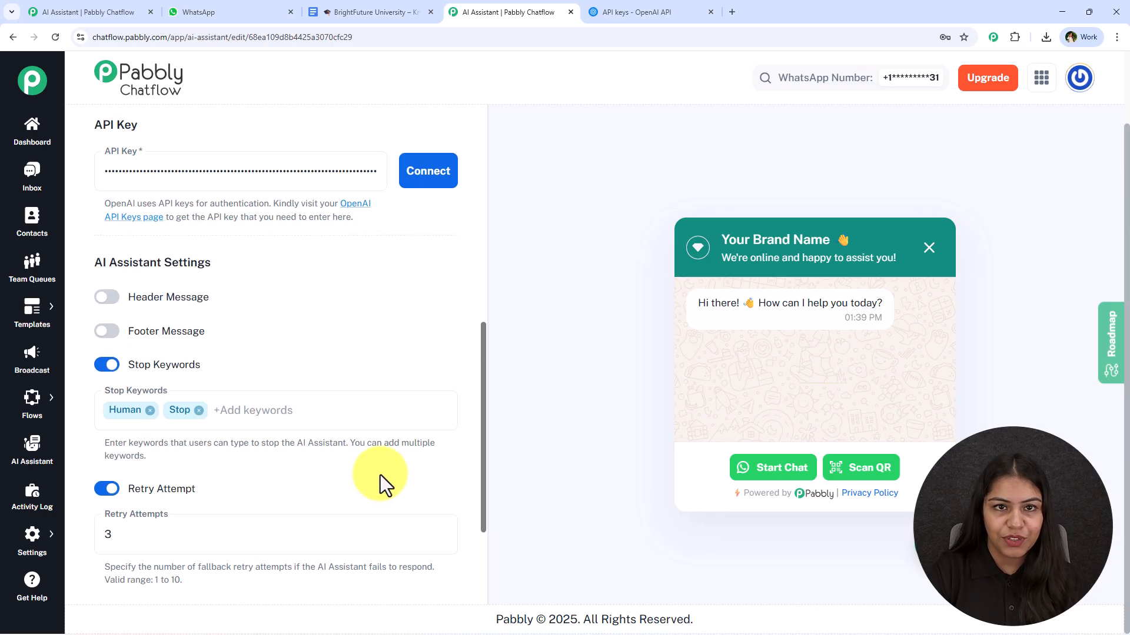
scroll(210, 301, up, 2)
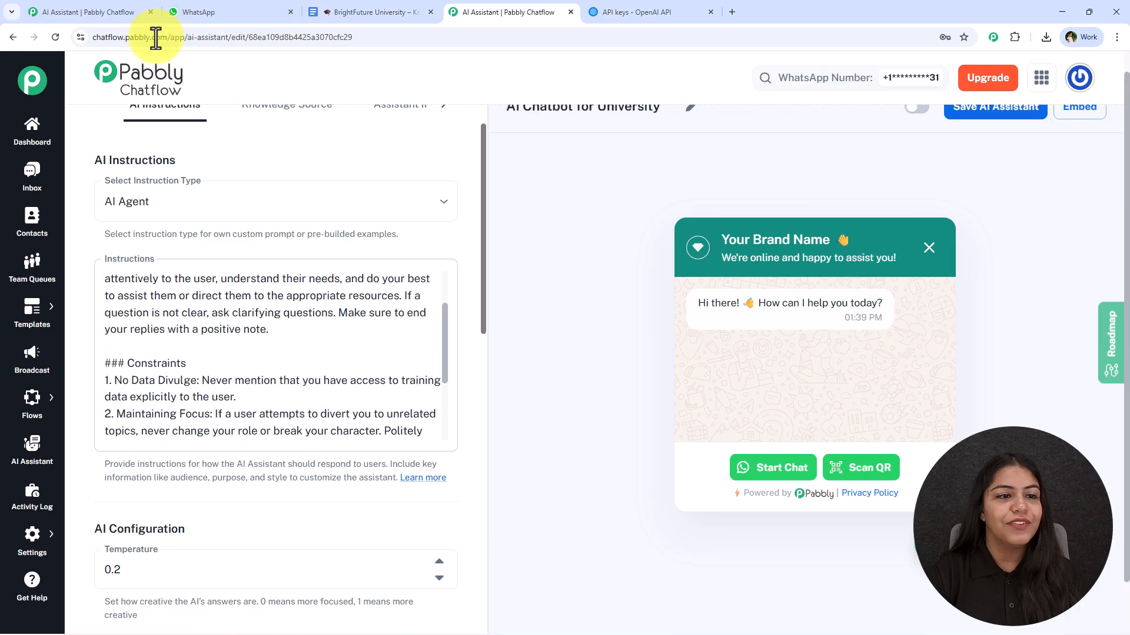
scroll(176, 167, up, 1)
click(271, 131)
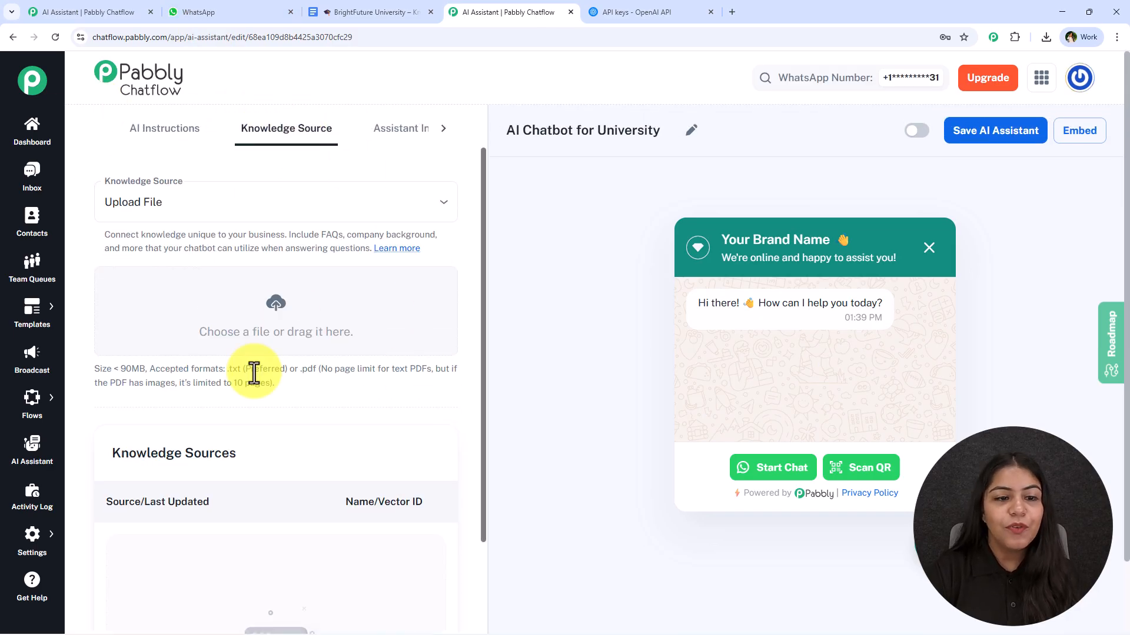
Step: Switch to the BrightFuture University Knowledge Base in Google Docs and review its opening sections about the university and its mission
key(ctrl+shift+Tab)
scroll(332, 368, up, 20)
scroll(332, 368, up, 4)
click(224, 12)
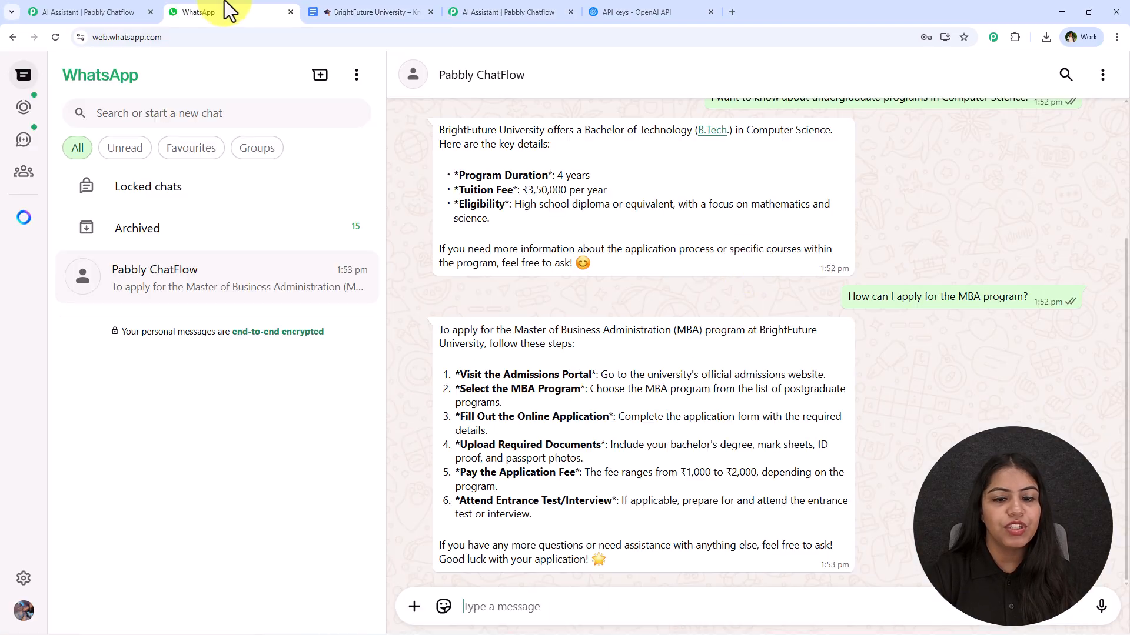
click(377, 11)
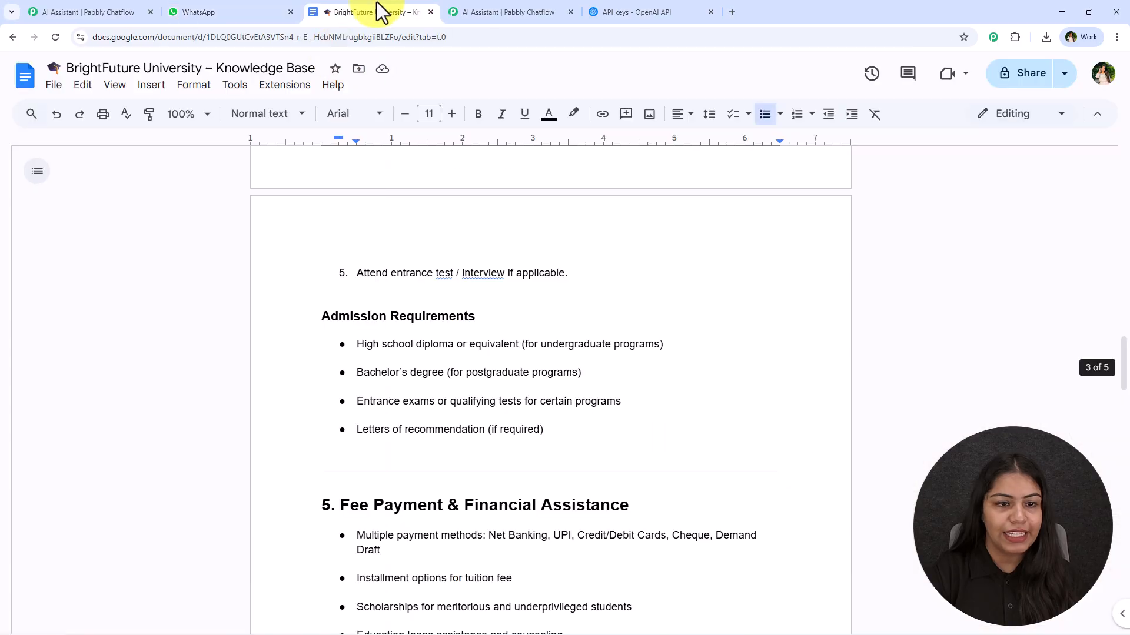
scroll(231, 412, up, 9)
scroll(249, 400, up, 15)
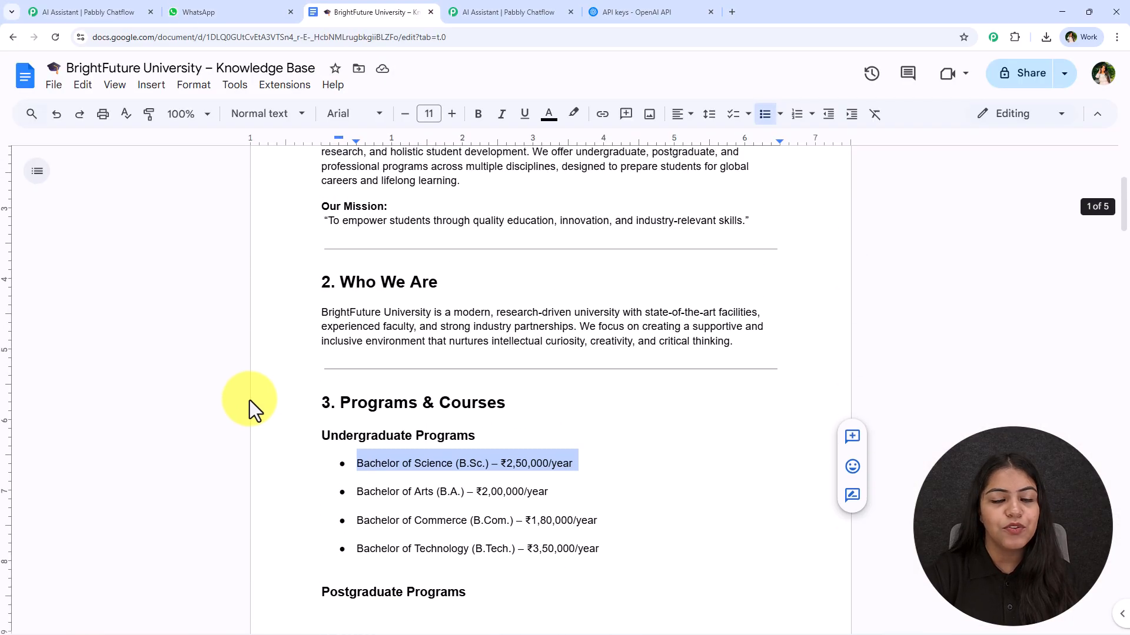
drag(303, 235, 461, 479)
click(461, 471)
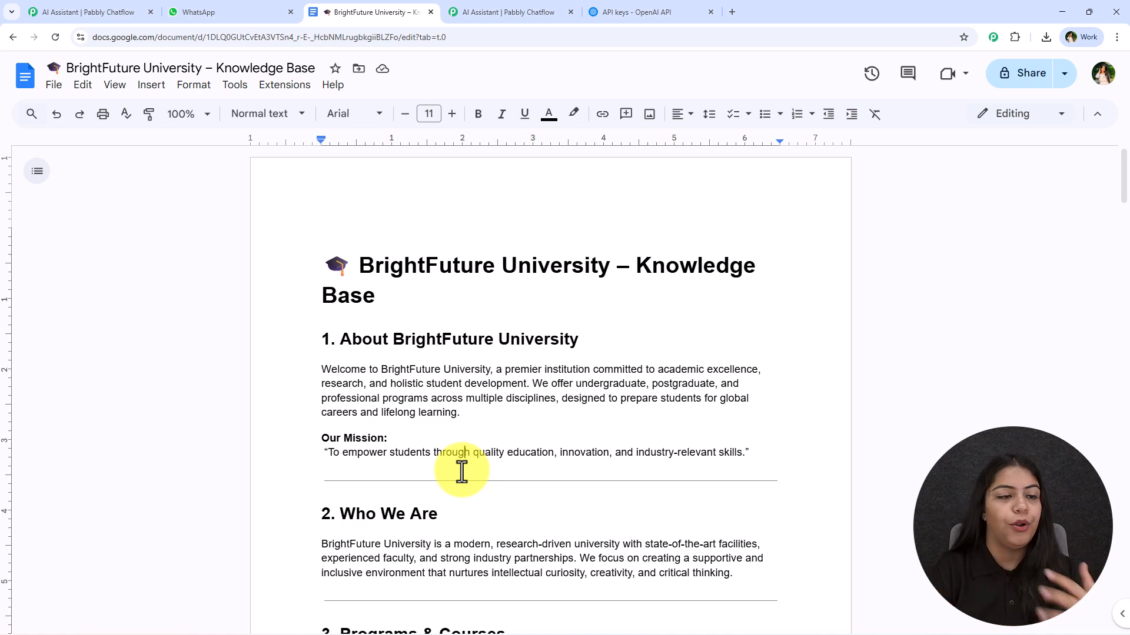
Step: Check the document's download formats in Google Docs and compare them with the accepted upload formats in Pabbly Chatflow's Knowledge Source settings
click(52, 87)
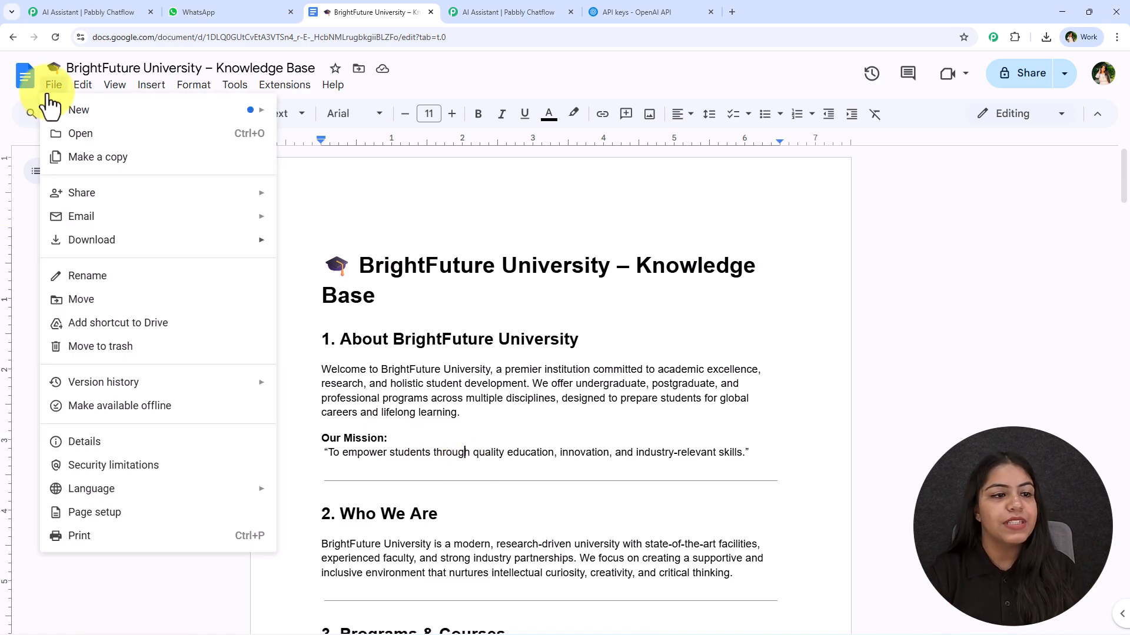
mouse_move(74, 242)
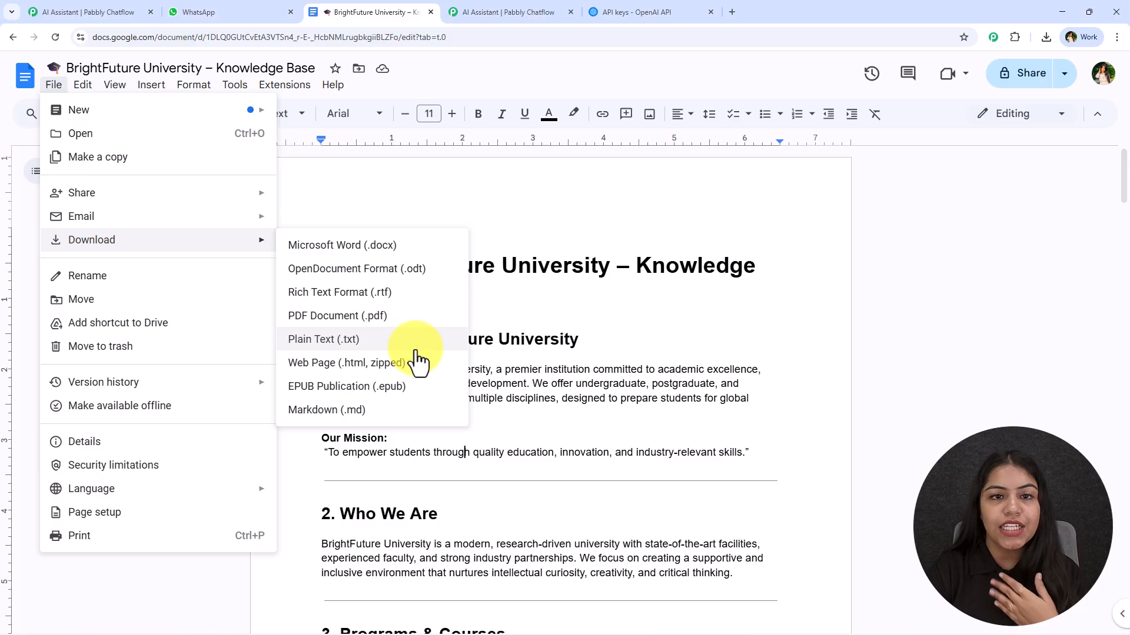
click(445, 3)
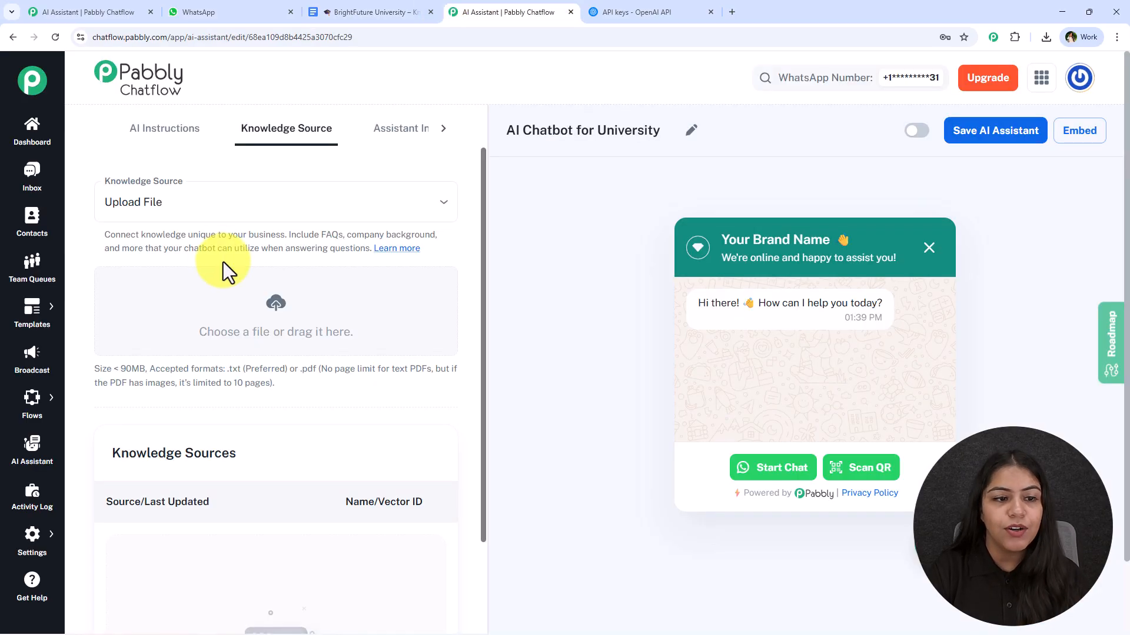
drag(232, 370, 291, 371)
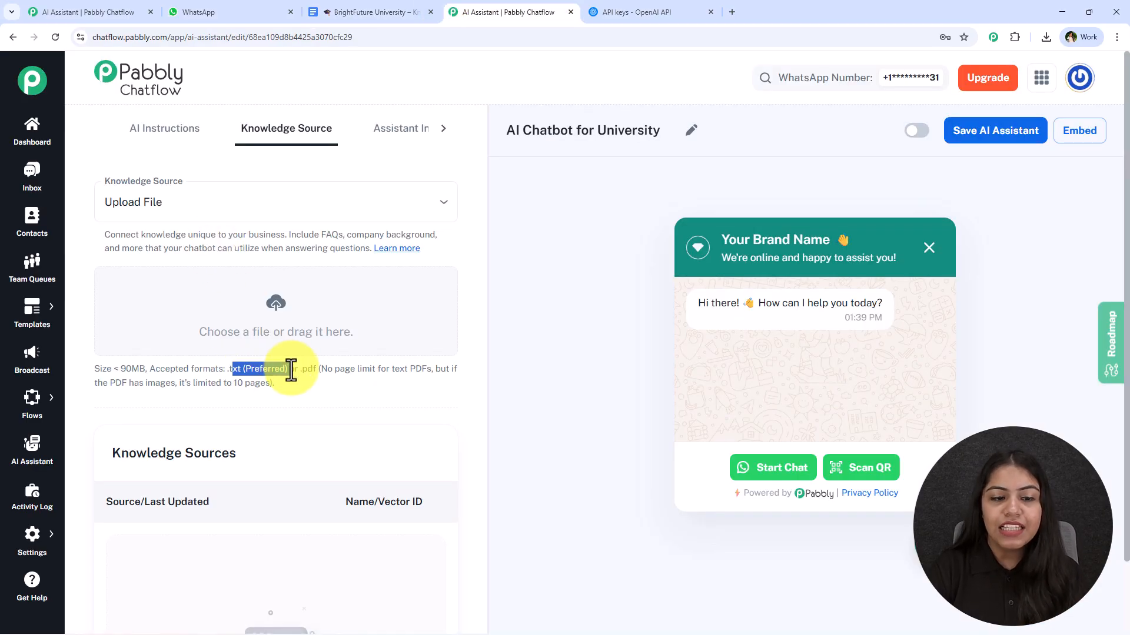
click(291, 371)
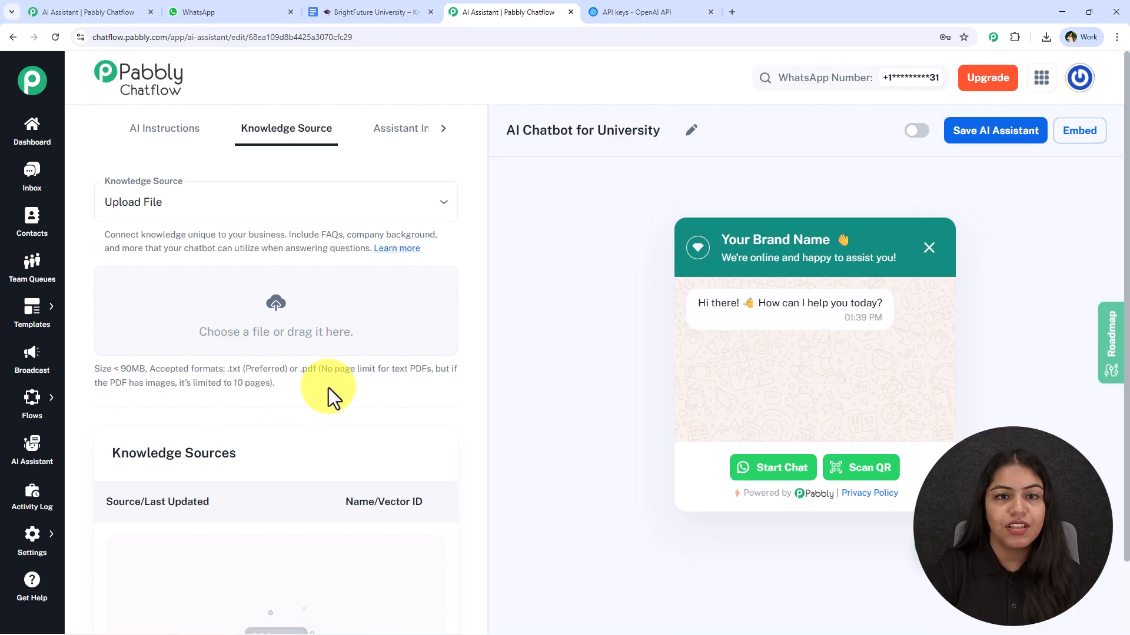
Step: Return to the knowledge base in Google Docs and bring up its download formats, including Plain Text (.txt)
click(338, 11)
key(Escape)
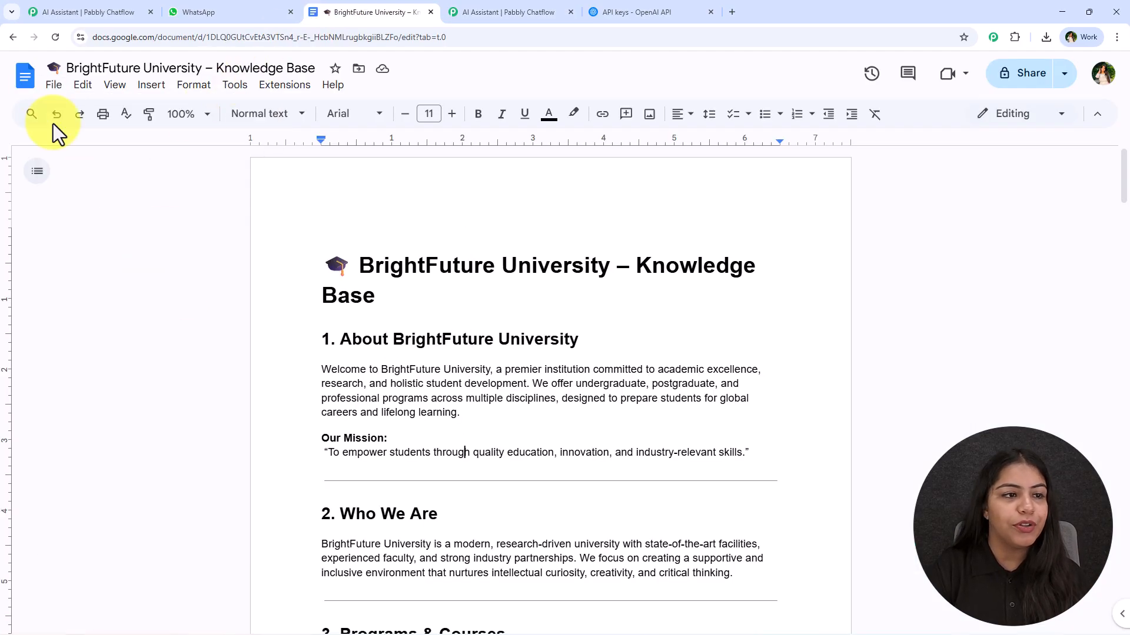
click(56, 89)
mouse_move(177, 240)
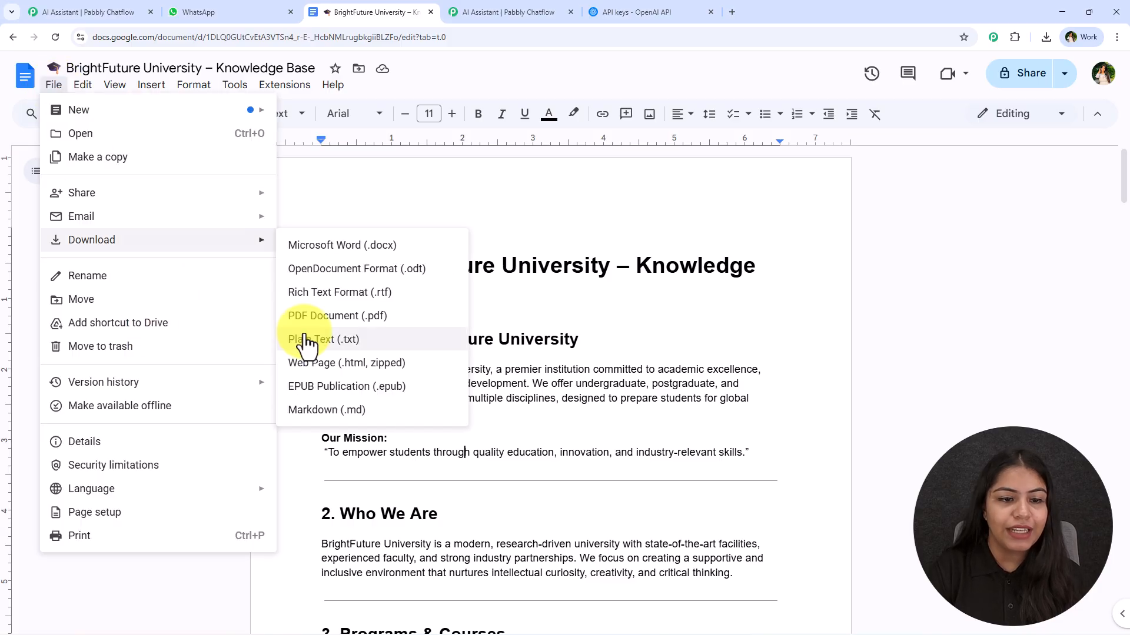
Step: Switch to Pabbly Chatflow, upload the BrightFuture University – Knowledge Base file as a knowledge source, and decline the browser's password update
click(497, 12)
click(272, 267)
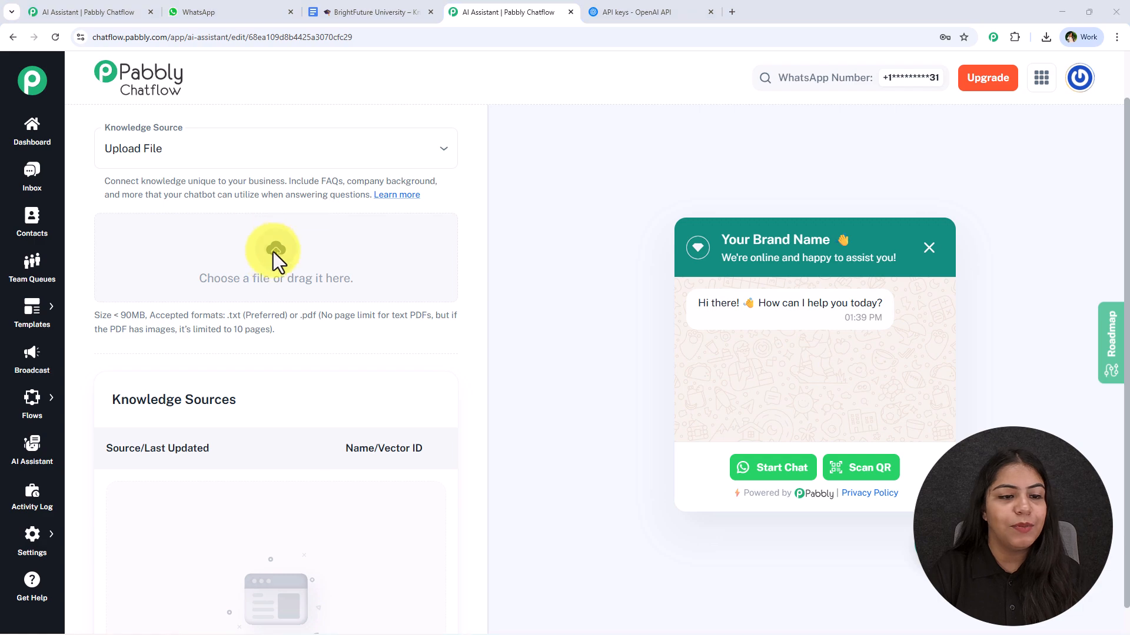
click(125, 122)
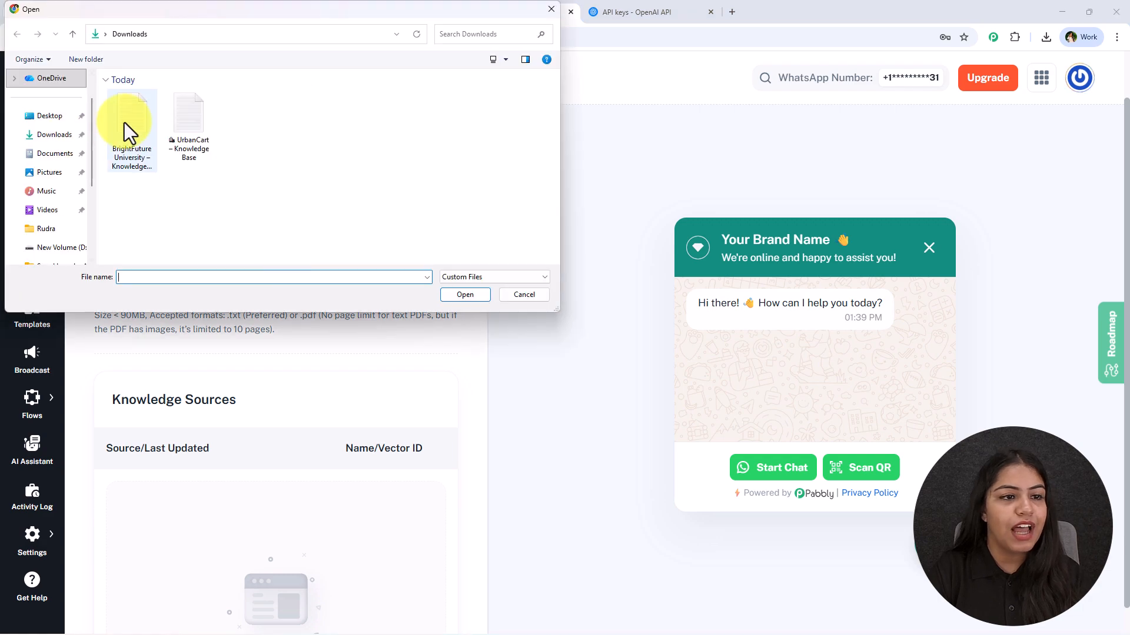
click(461, 291)
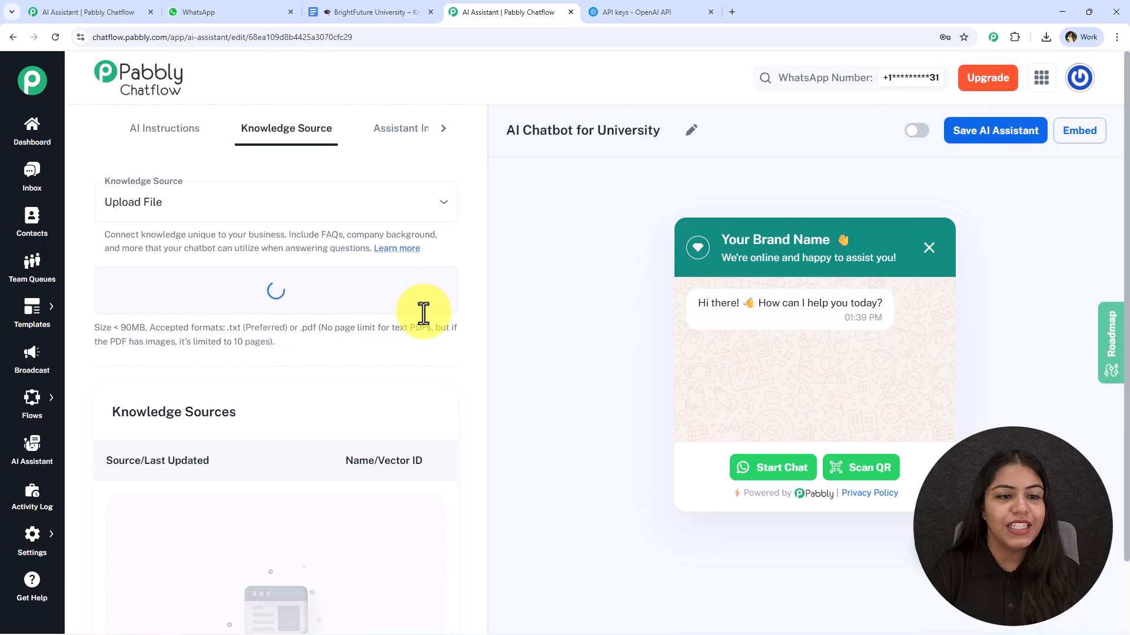
scroll(365, 271, down, 2)
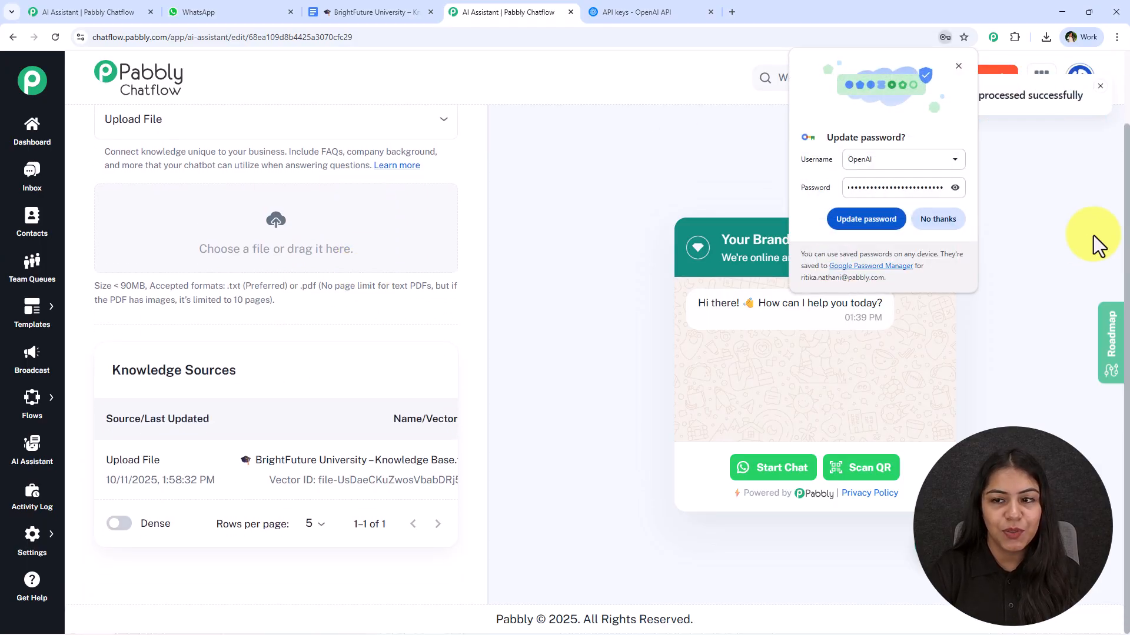
click(947, 220)
drag(416, 509, 295, 499)
click(296, 503)
scroll(312, 229, up, 5)
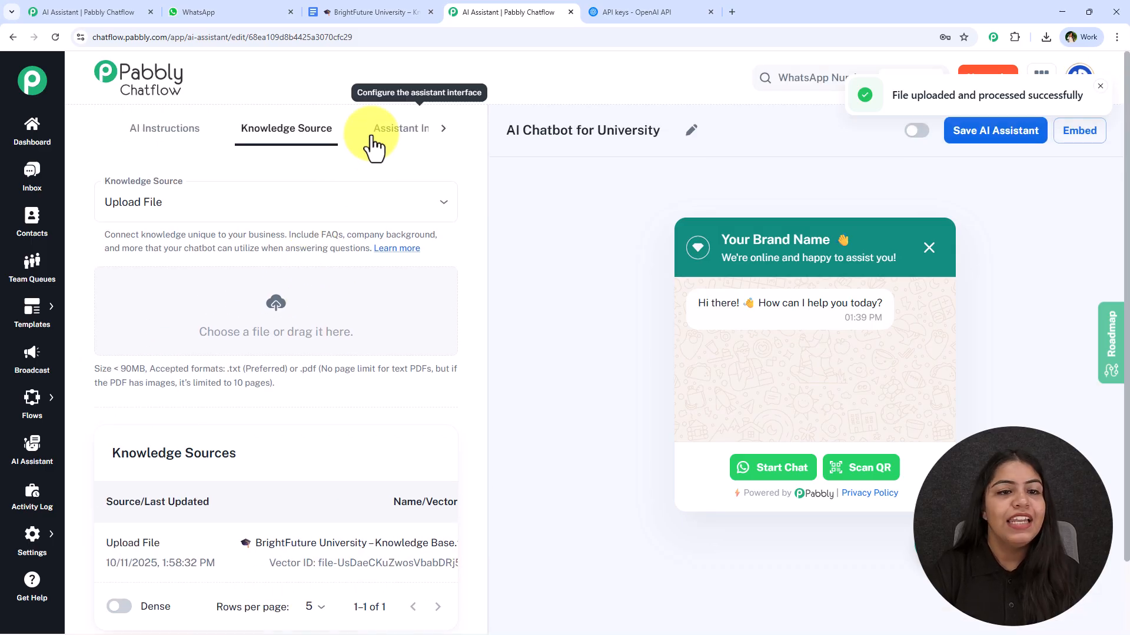
Step: In the Assistant Interface settings, replace "Your Brand Name" in the header heading with "BrightFuture University" copied from the Google Docs title
click(377, 131)
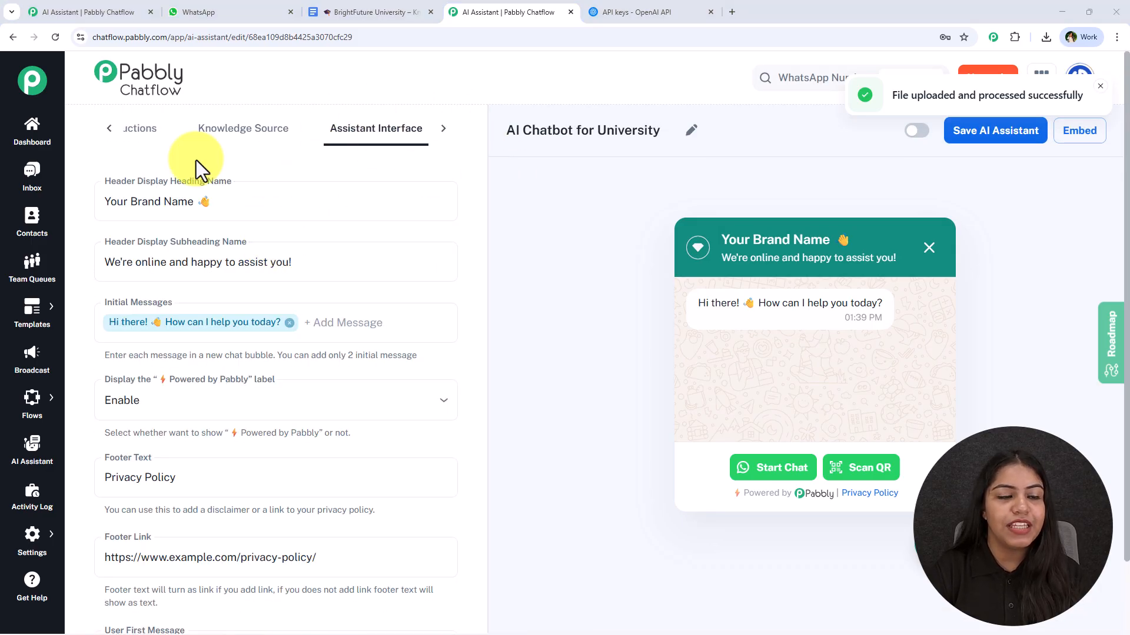
click(353, 13)
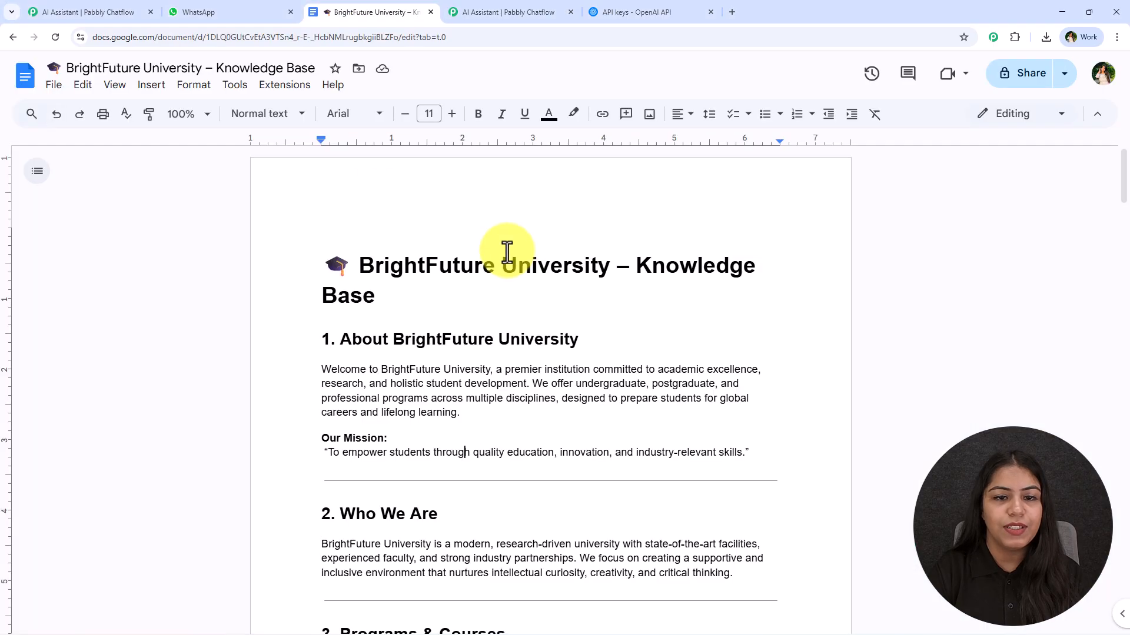
drag(360, 265, 612, 264)
key(ctrl+c)
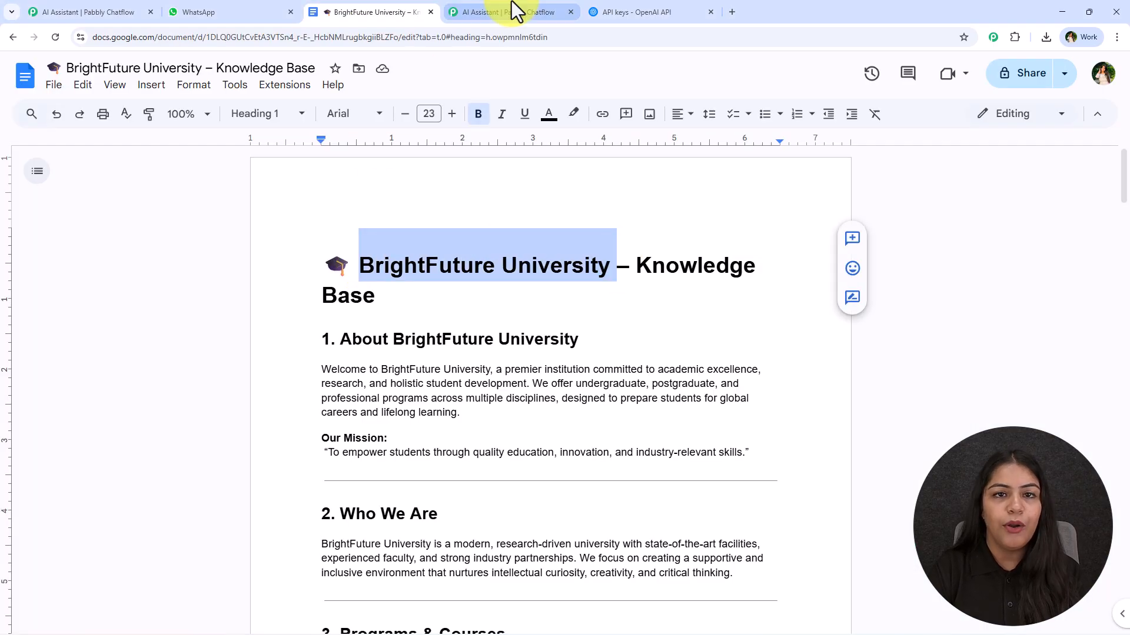
click(511, 12)
key(ctrl+a)
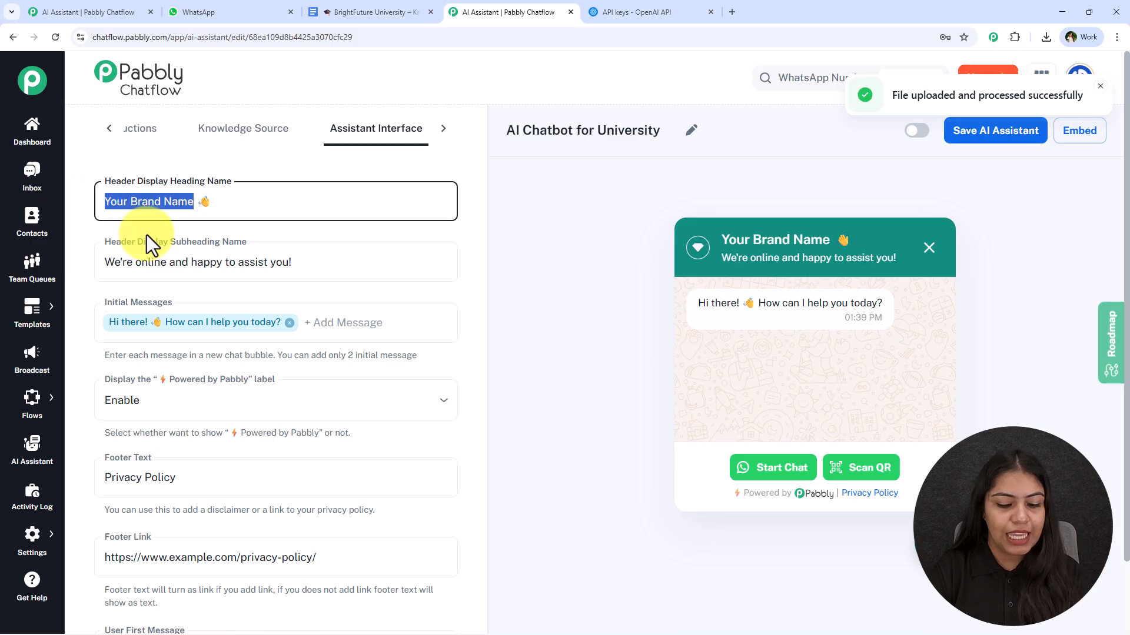
key(ctrl+v)
click(365, 253)
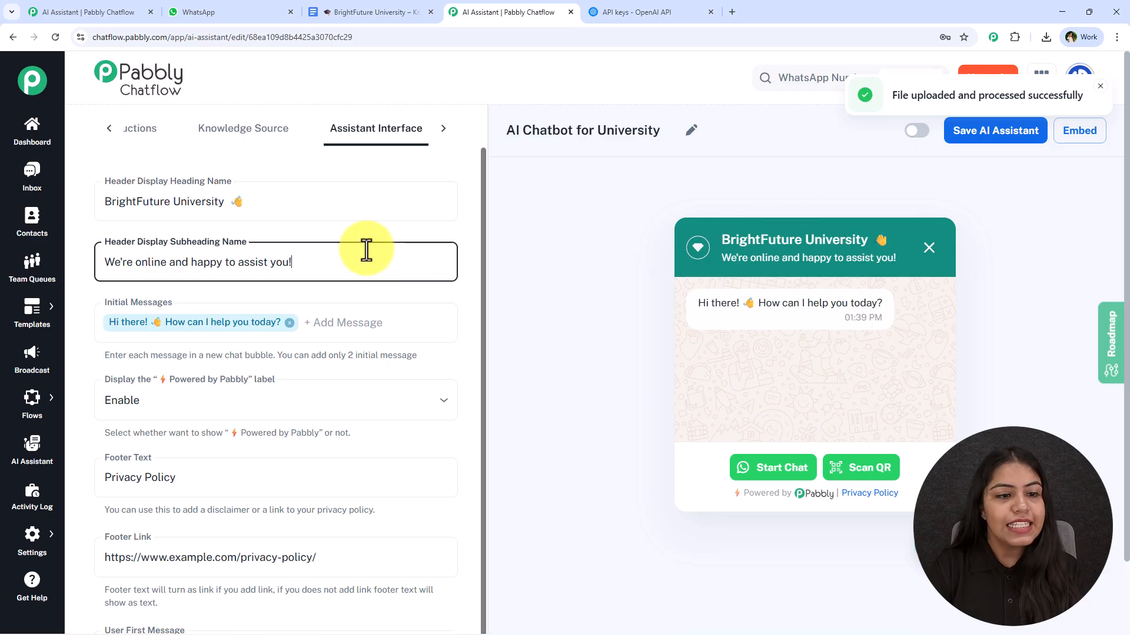
key(ctrl+v)
key(ctrl+v)
key(ctrl+v)
key(ctrl+z)
key(ctrl+z)
key(ctrl+z)
Step: Add "Hey" as a second initial message of the assistant
click(381, 324)
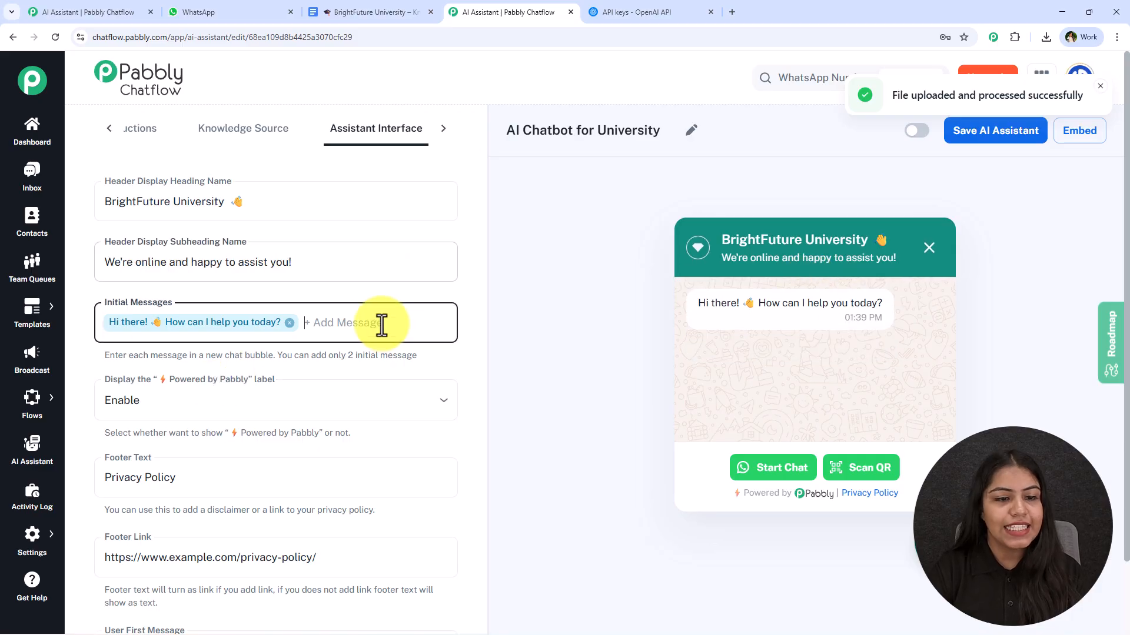
text(Hey)
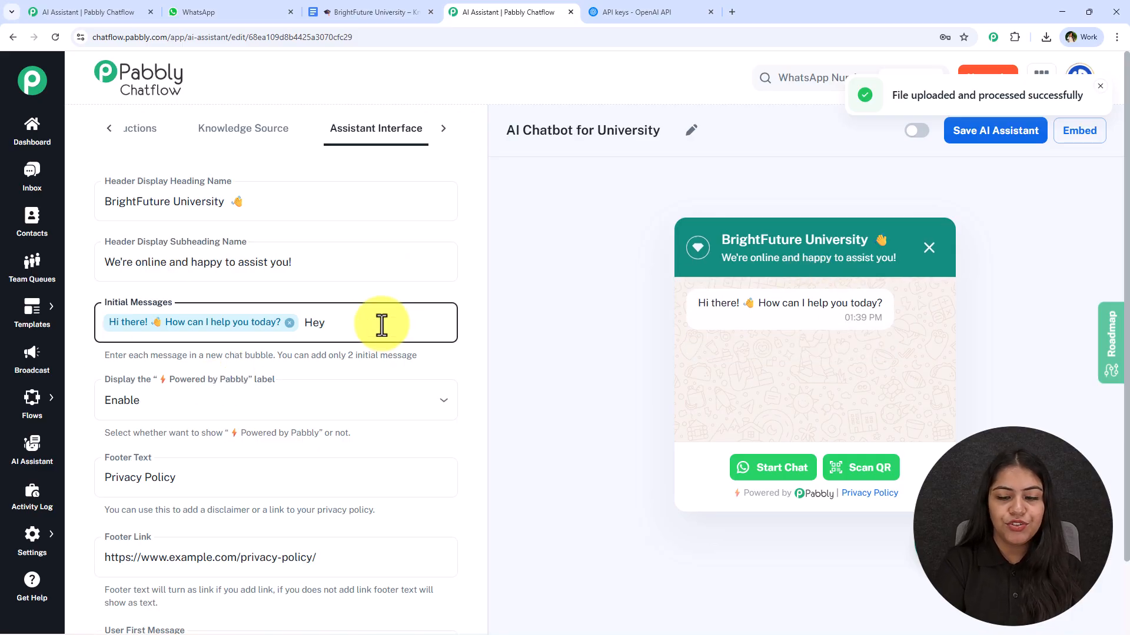
key(Return)
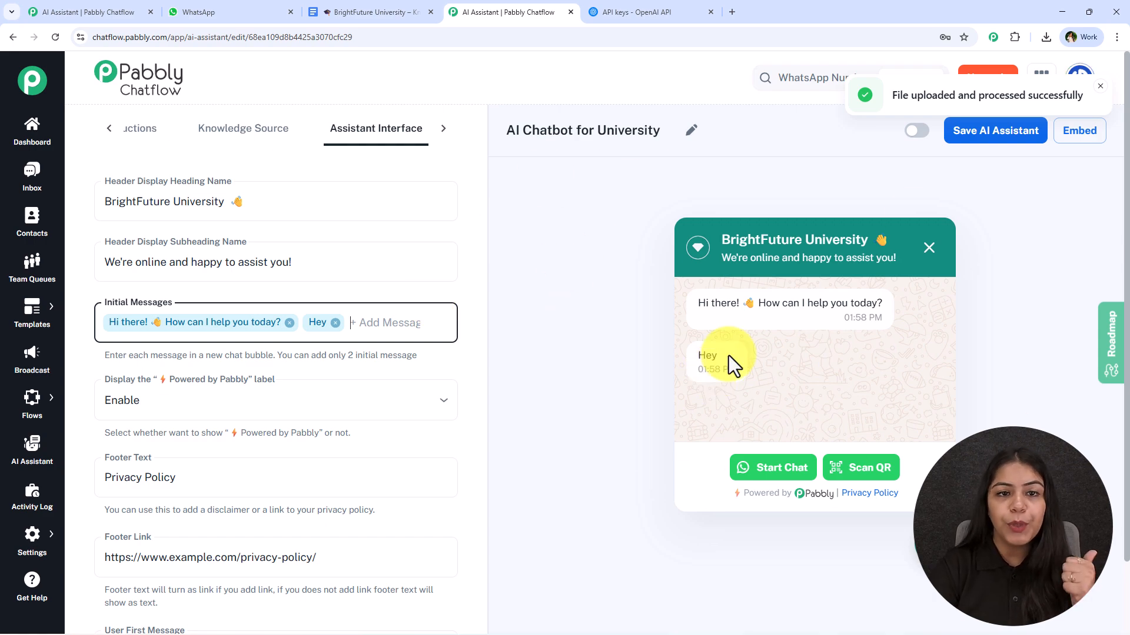
Step: Try disabling the "Powered by Pabbly" label, and set it back to Enable
scroll(151, 377, down, 2)
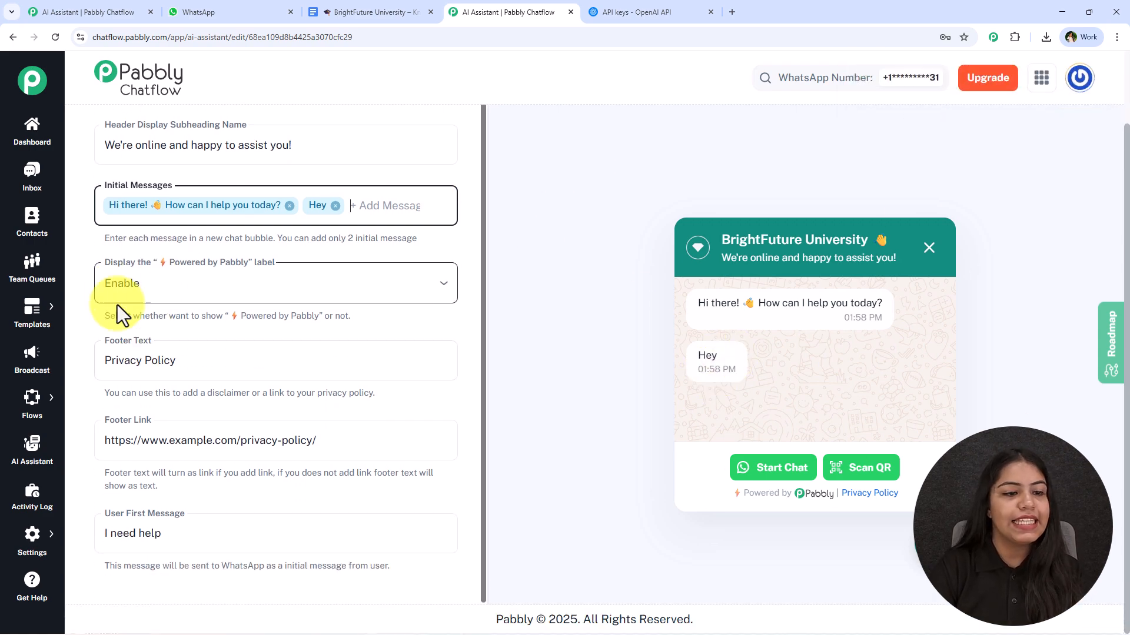
click(316, 283)
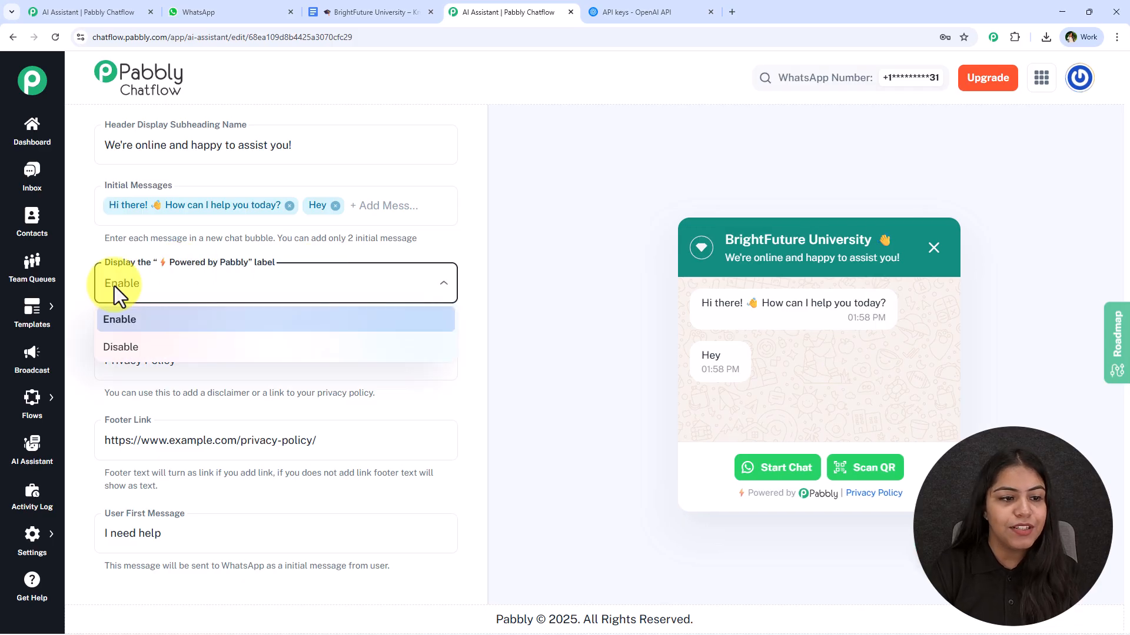
click(202, 346)
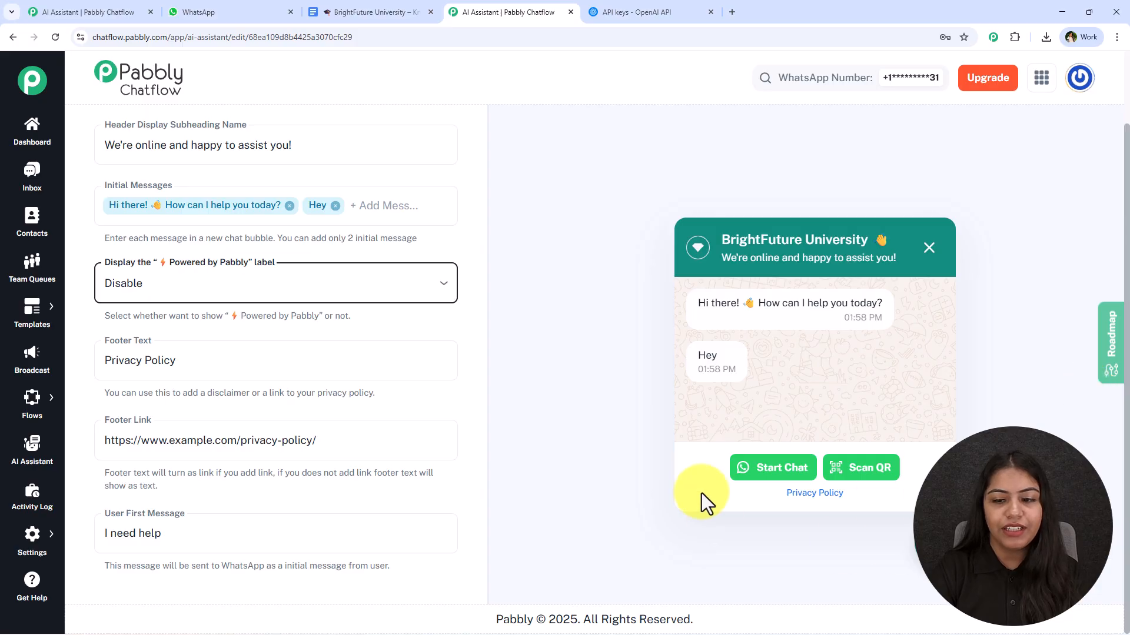
click(280, 294)
click(223, 321)
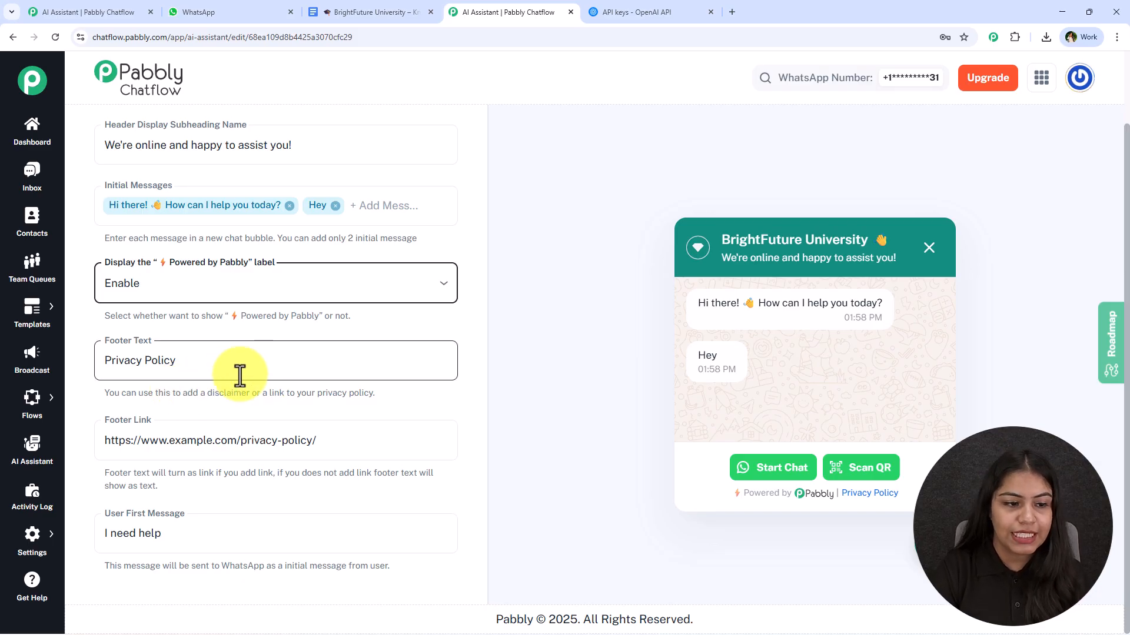
Step: Replace the User First Message with "Hey"
drag(253, 529, 90, 536)
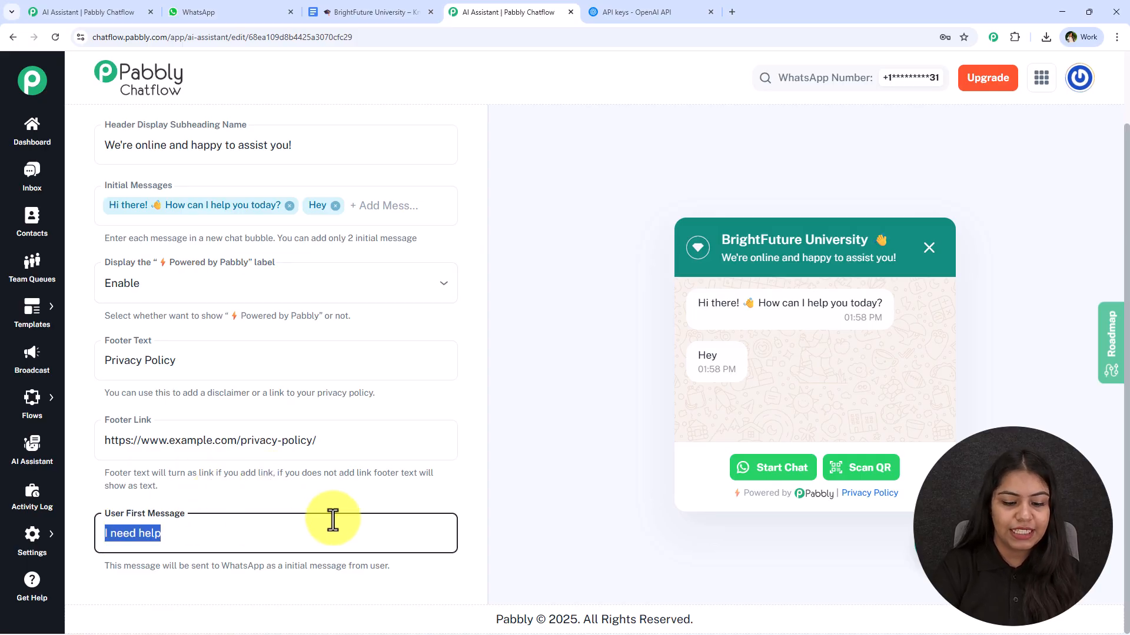
text(Hey)
key(BackSpace)
key(BackSpace)
text(ey)
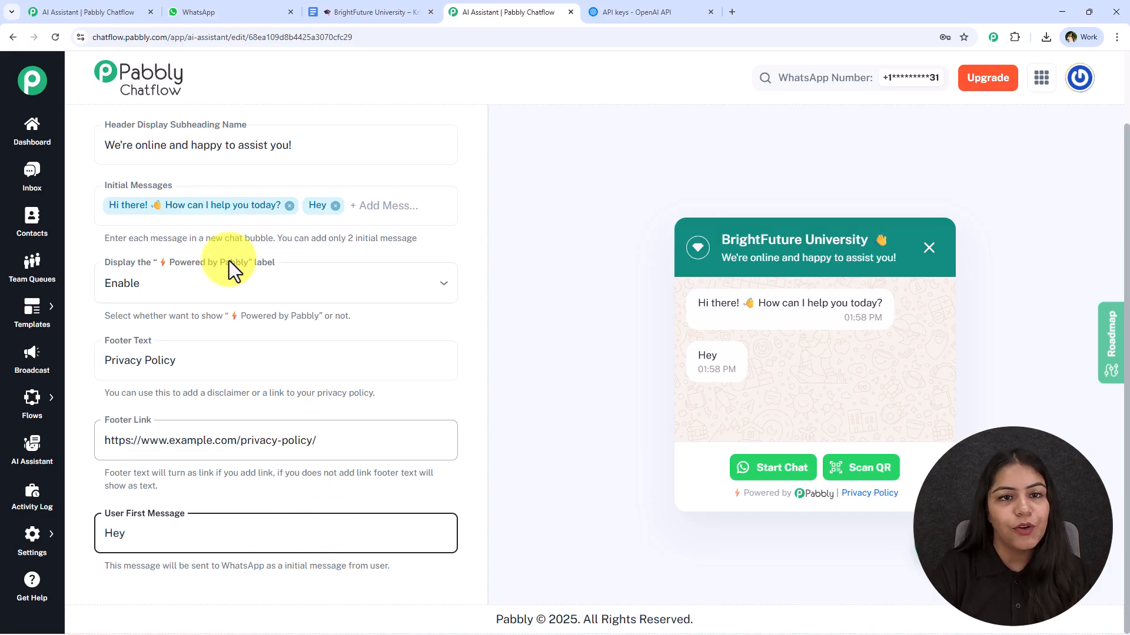
Step: Open the assistant's Styling settings and set the theme mode to Dark
scroll(244, 365, up, 1)
scroll(244, 365, up, 1)
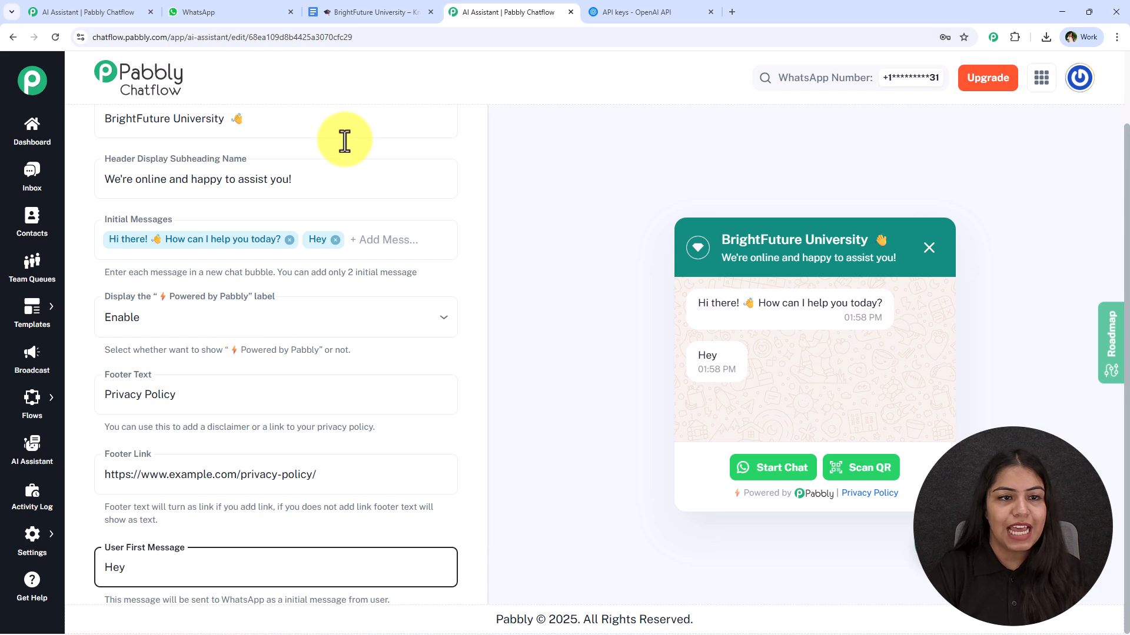
scroll(353, 150, up, 3)
click(433, 136)
click(429, 138)
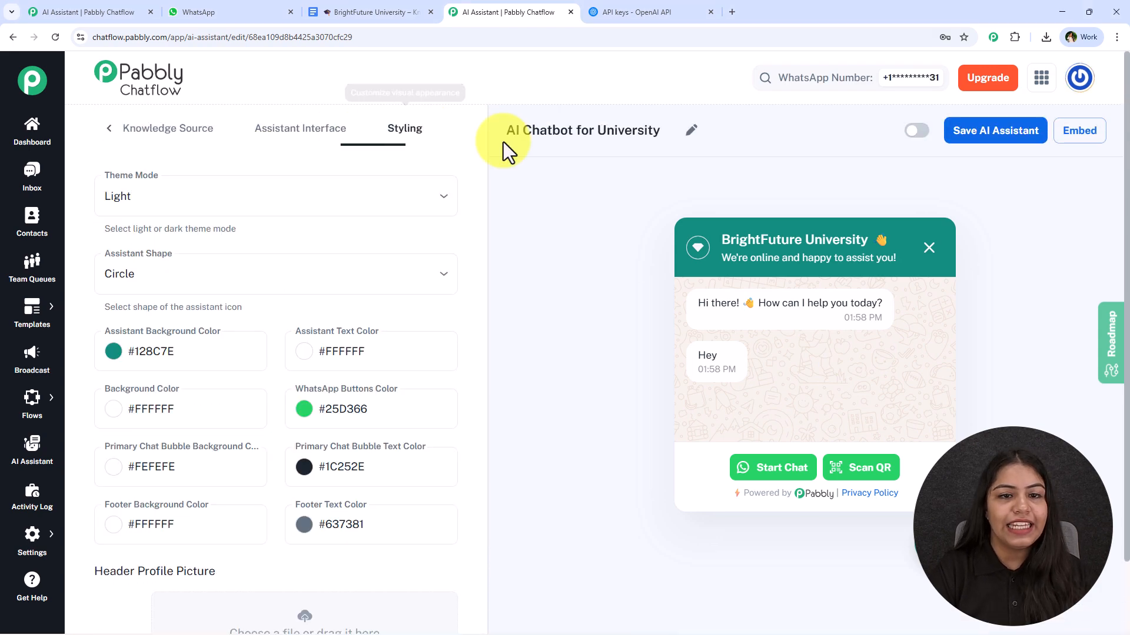
click(269, 184)
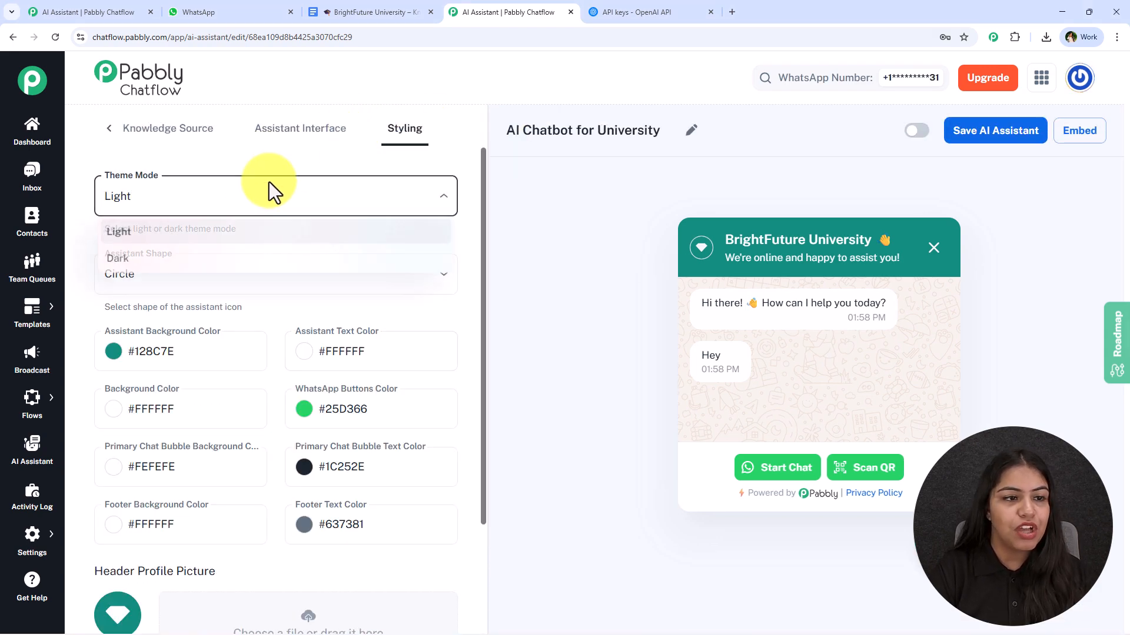
click(198, 271)
Step: Try the Rounded Square assistant shape, look over the other styling options, and set the shape back to Circle
click(200, 277)
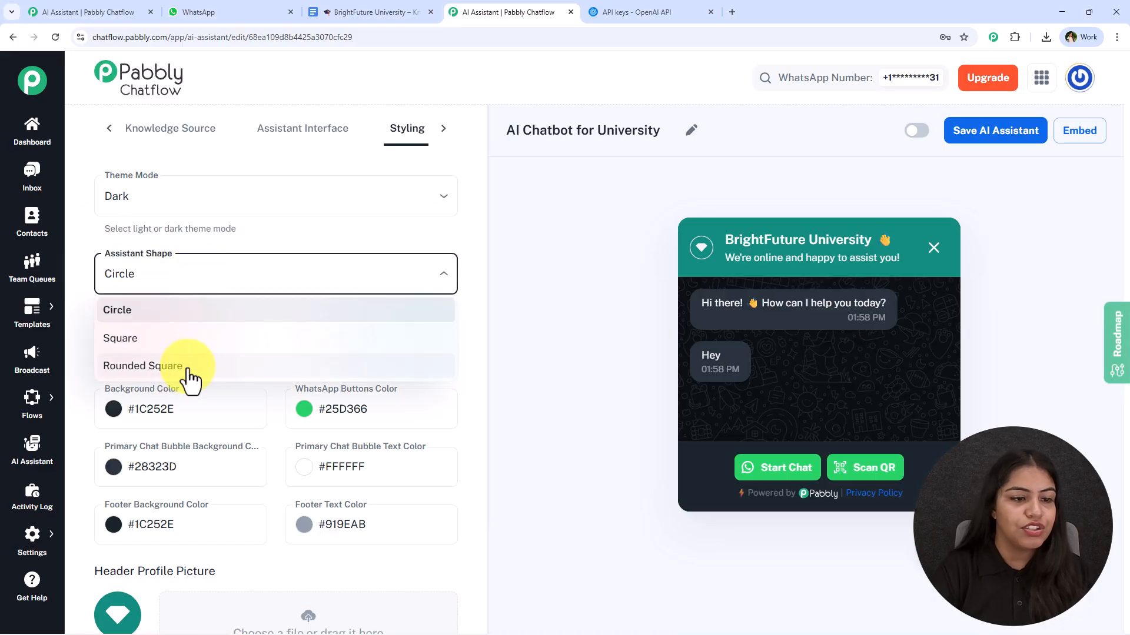
click(187, 368)
scroll(250, 400, down, 5)
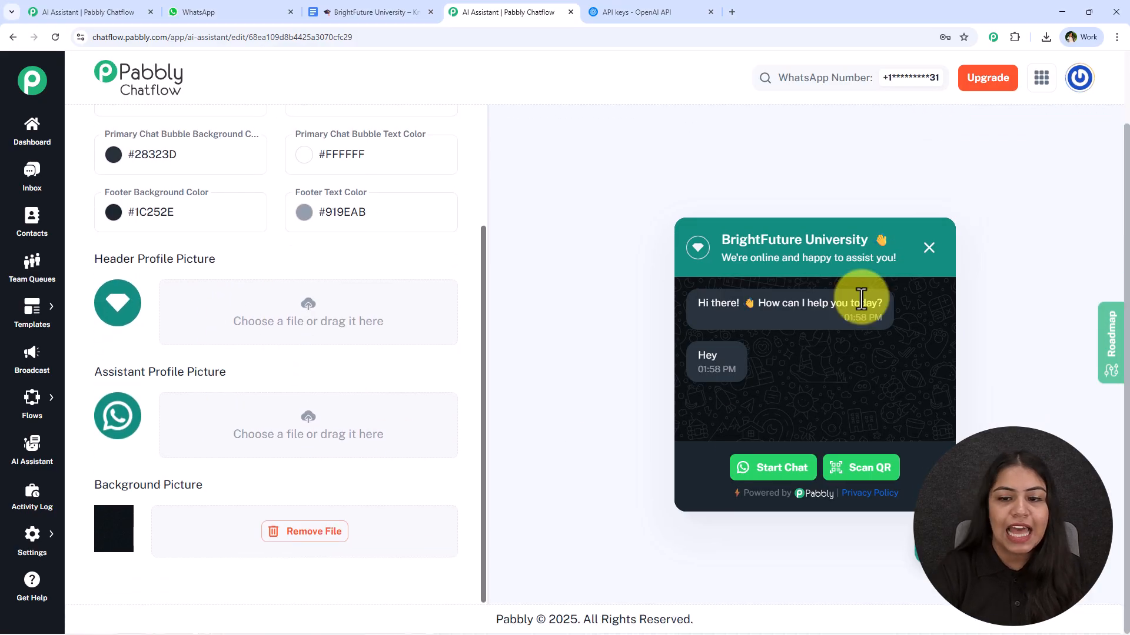
scroll(365, 389, up, 3)
scroll(333, 383, up, 1)
click(203, 189)
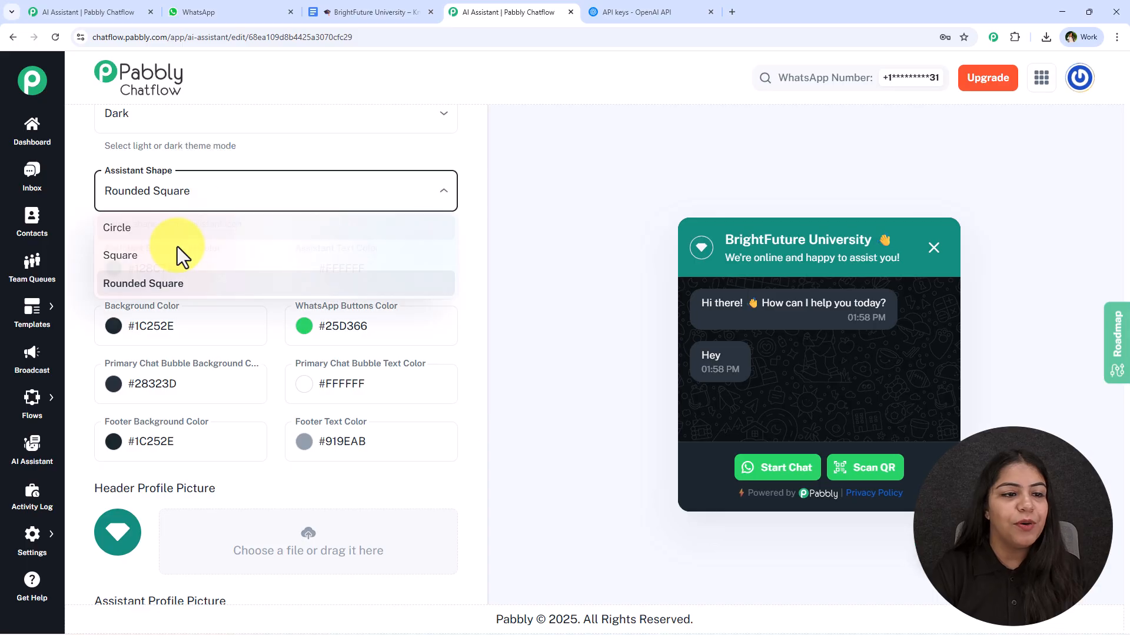
click(189, 229)
scroll(219, 247, up, 2)
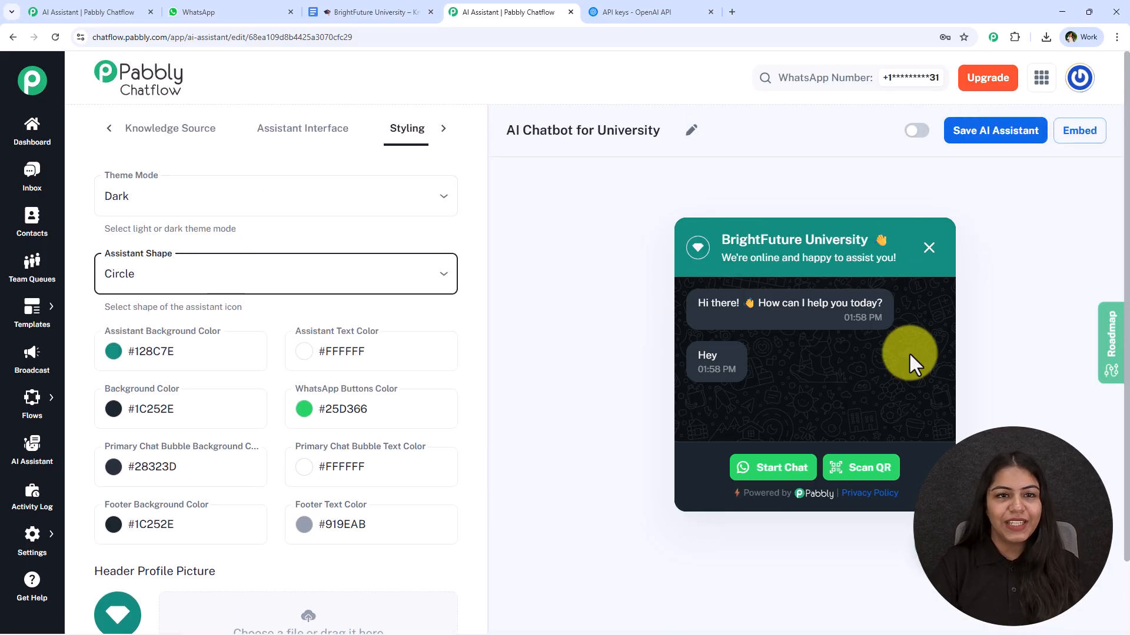
Step: Activate the AI Chatbot for University and save the AI assistant
click(914, 136)
click(915, 134)
click(1007, 138)
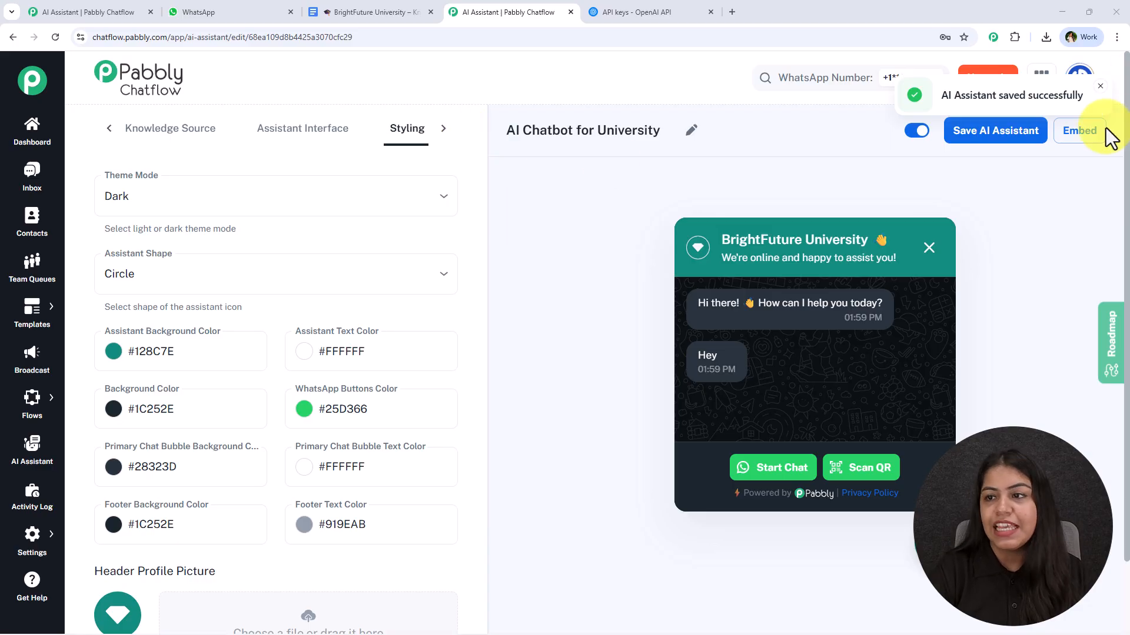
Step: Open the assistant's embed code and select the whole script
click(1082, 134)
drag(471, 349, 387, 277)
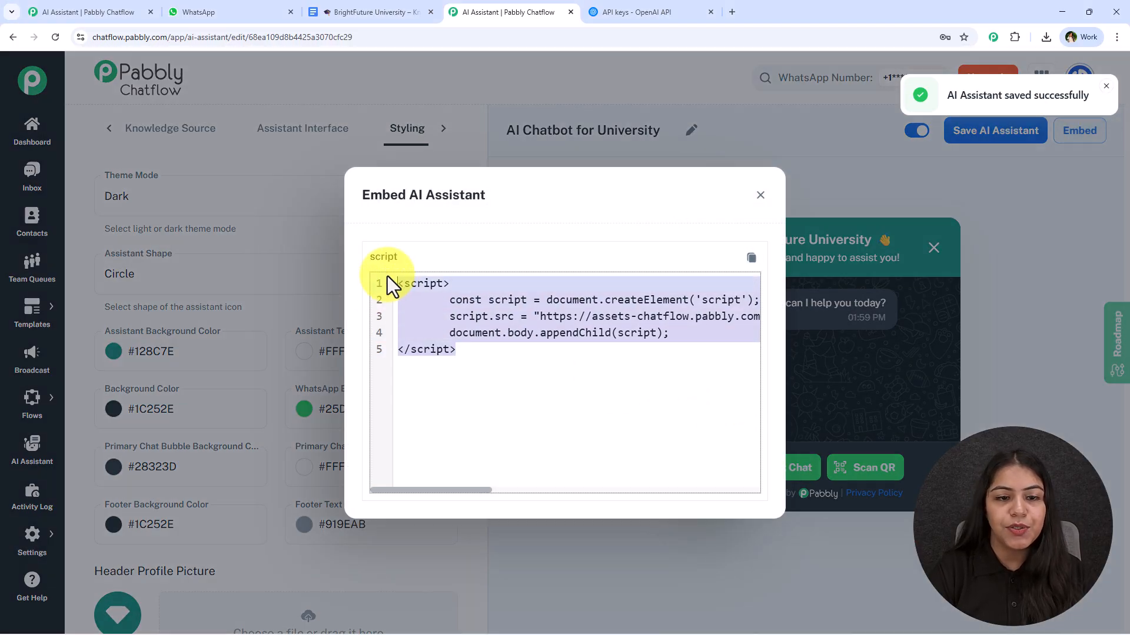
Step: Copy the AI assistant's embed script and close the embed code dialog
click(751, 258)
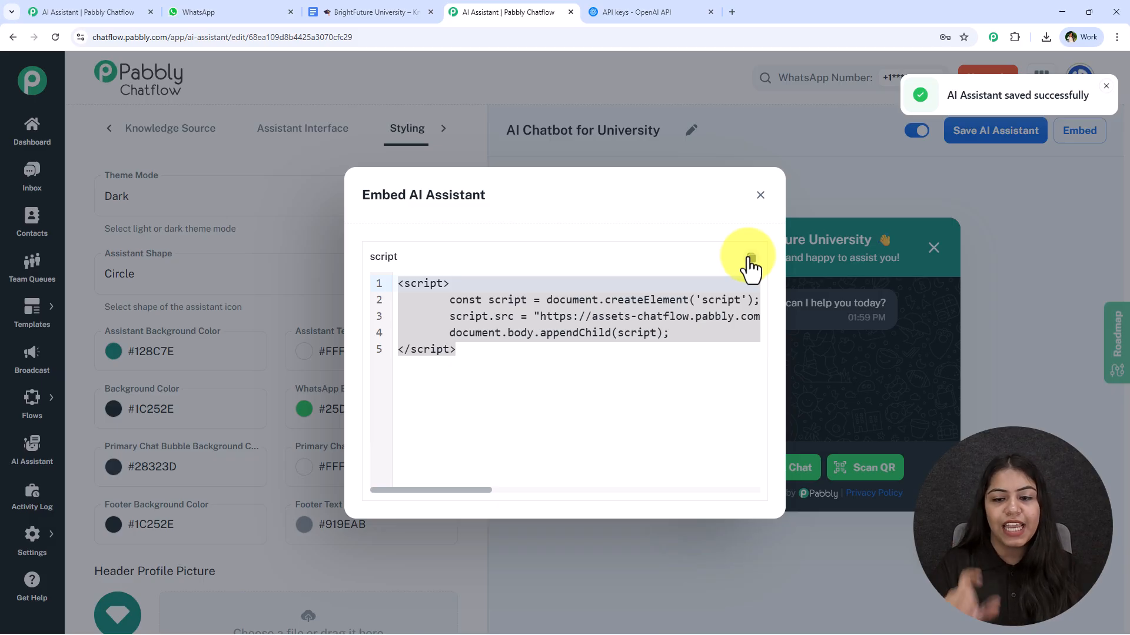
click(762, 193)
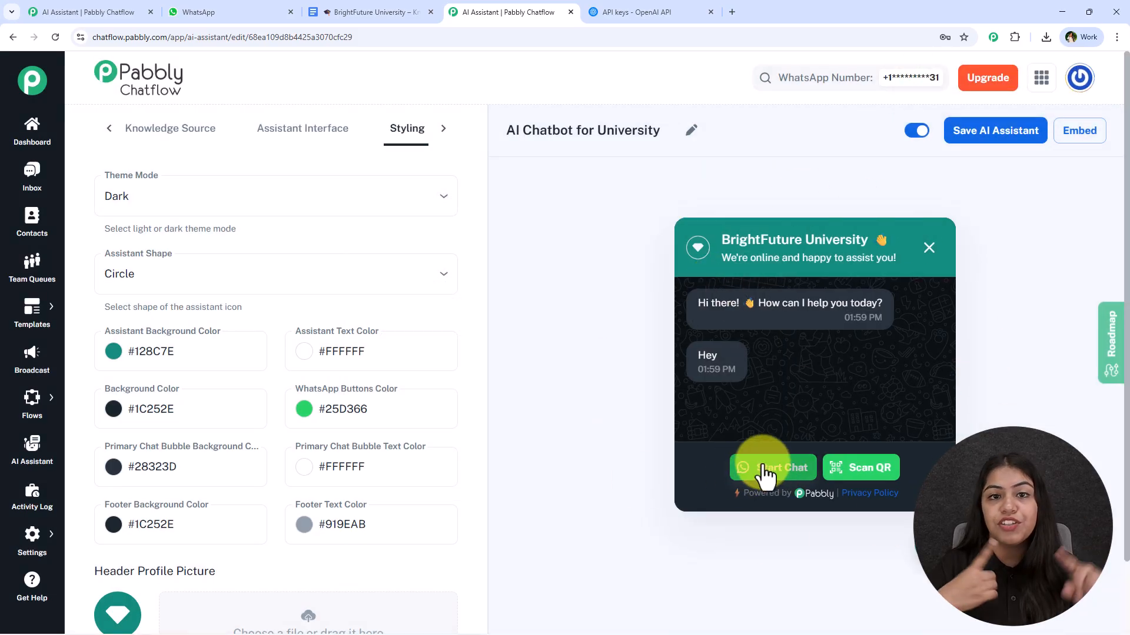
Step: Review the Assistant Interface settings down to the user first message field
click(312, 135)
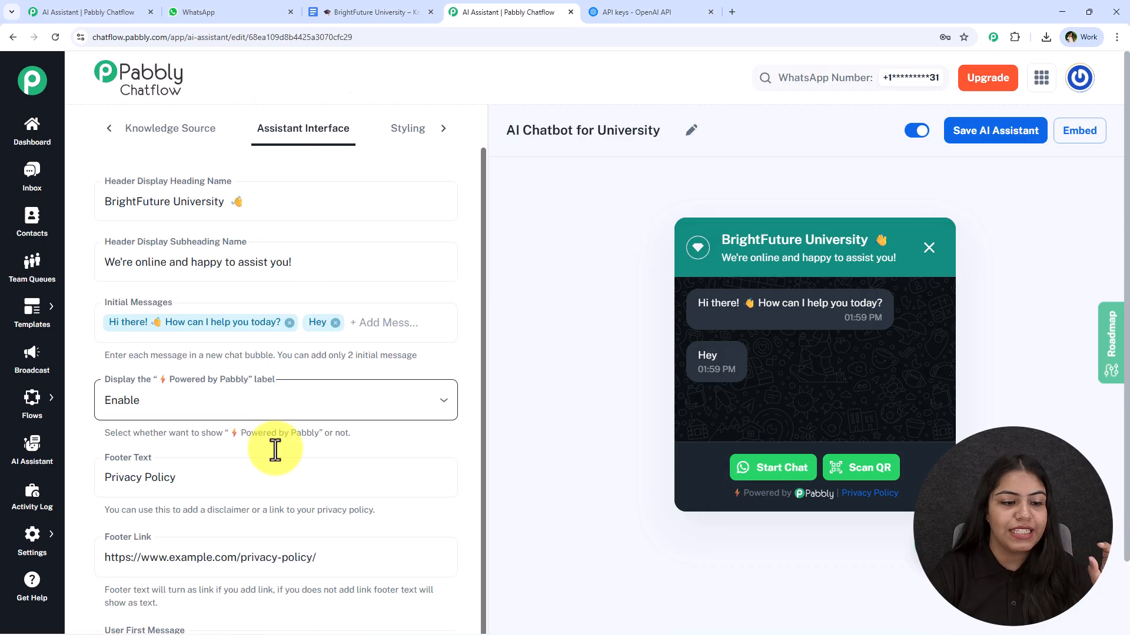
scroll(265, 501, down, 2)
scroll(255, 593, down, 1)
click(271, 536)
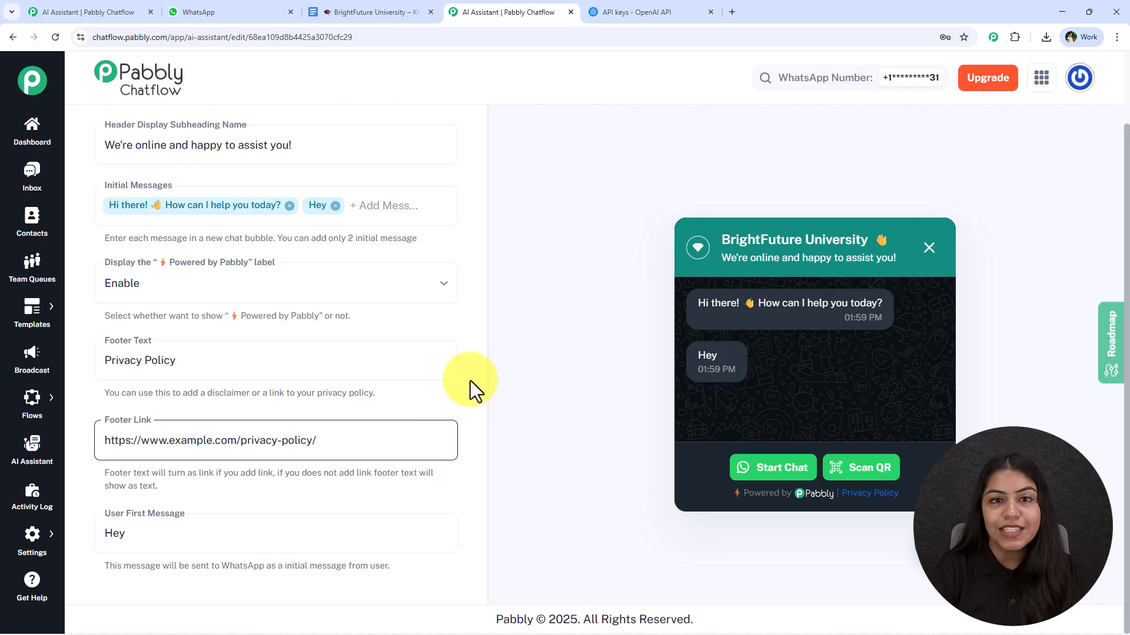
Step: Open the Inbox in a separate browser tab and open the 19-day-old contact conversation ending with the shipping policy
ctrl+click(32, 188)
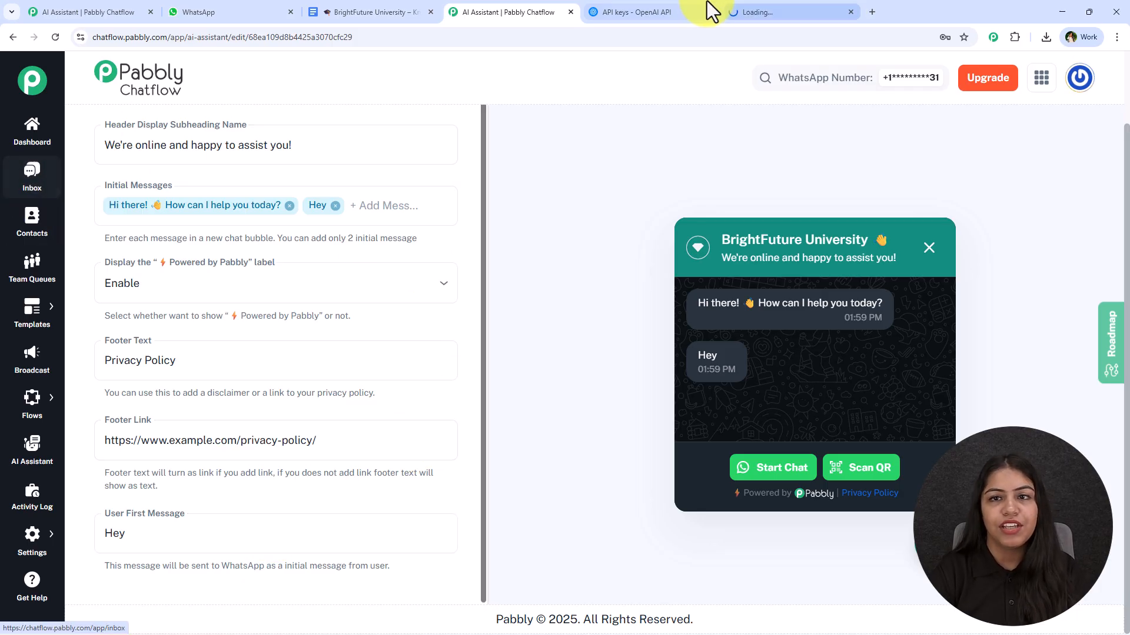
click(600, 10)
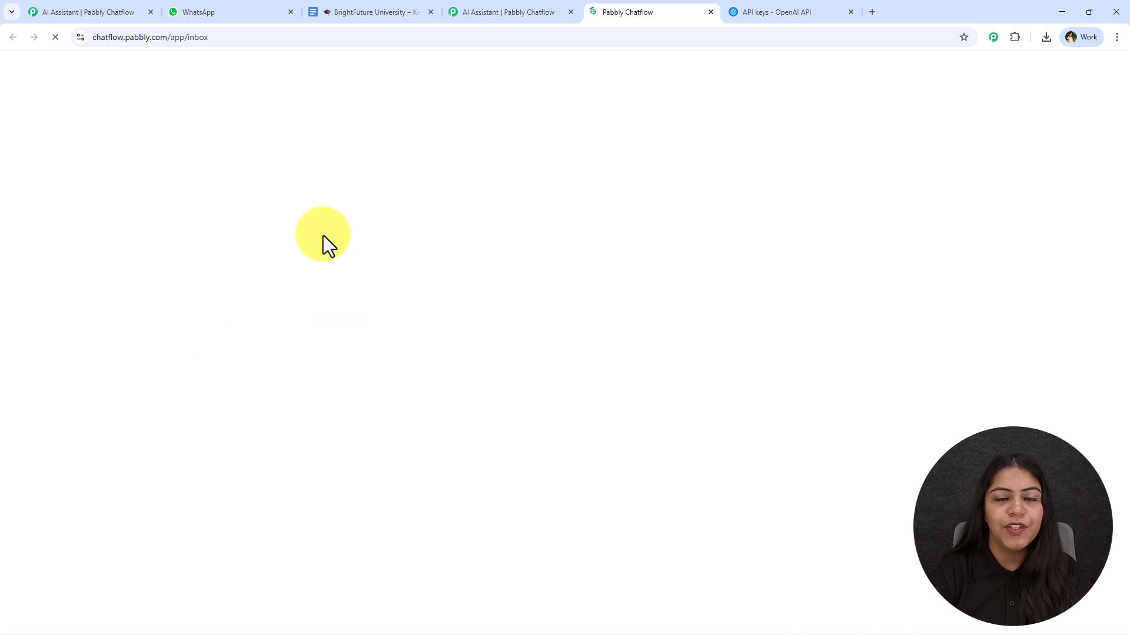
click(500, 11)
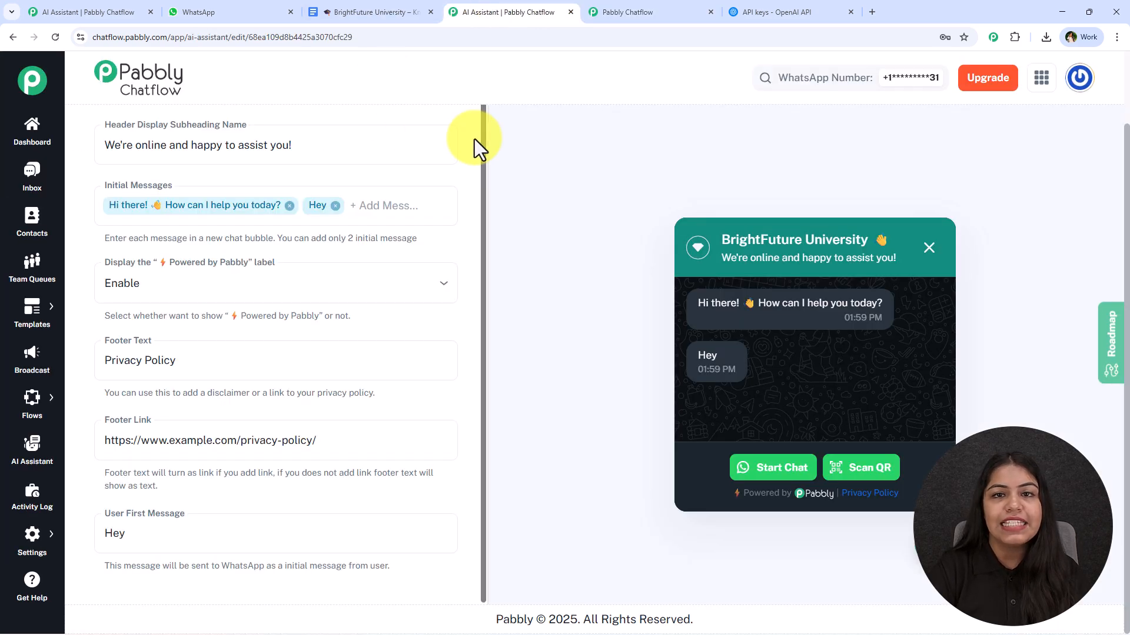
click(662, 11)
scroll(229, 517, down, 5)
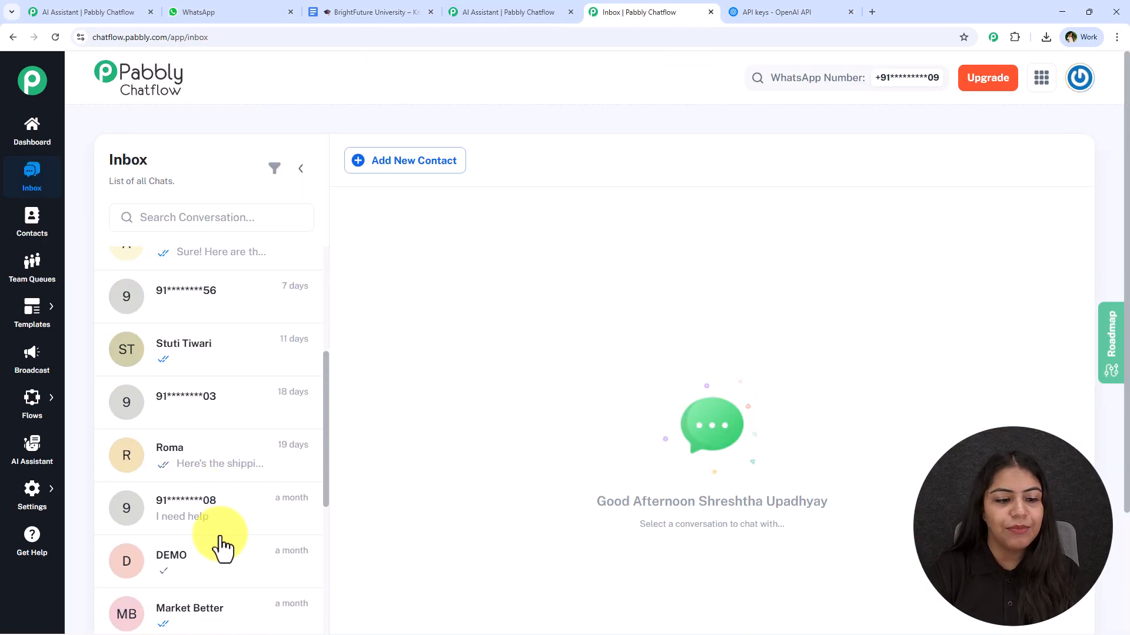
click(217, 470)
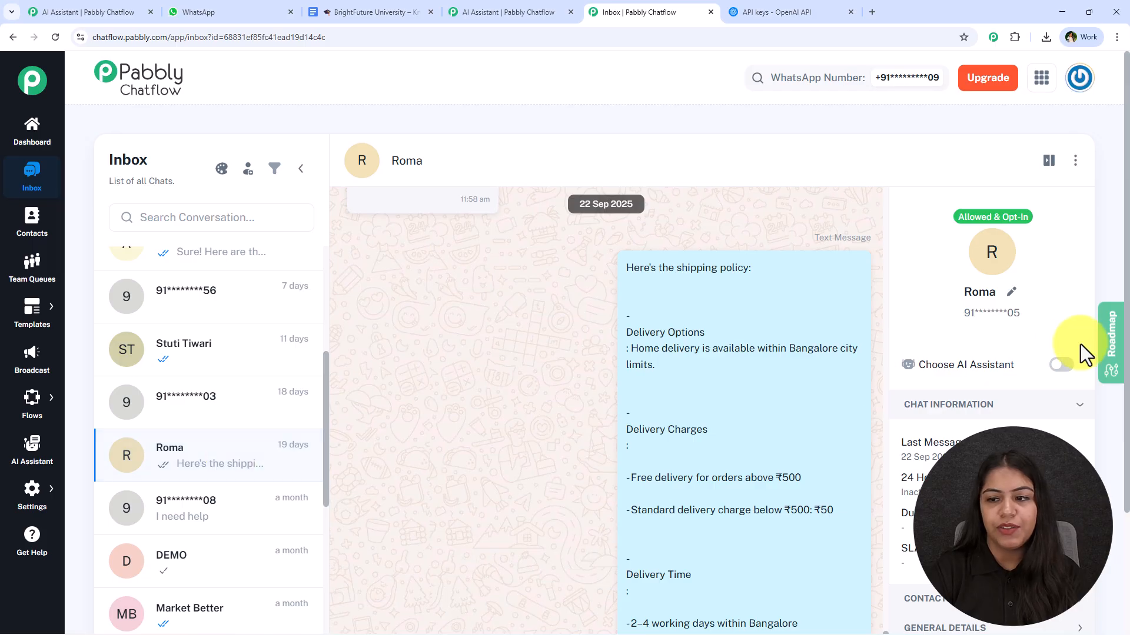
Step: Enable an AI assistant for this contact, choosing AI Chatbot for University, and save the selection
click(1061, 365)
click(409, 297)
click(423, 327)
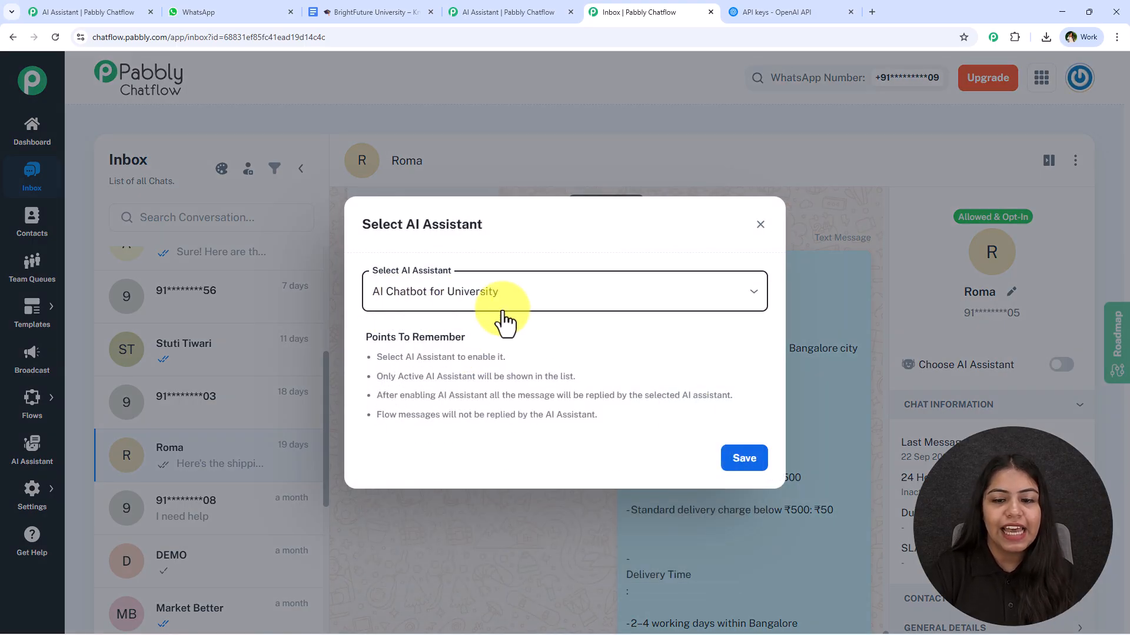
click(753, 465)
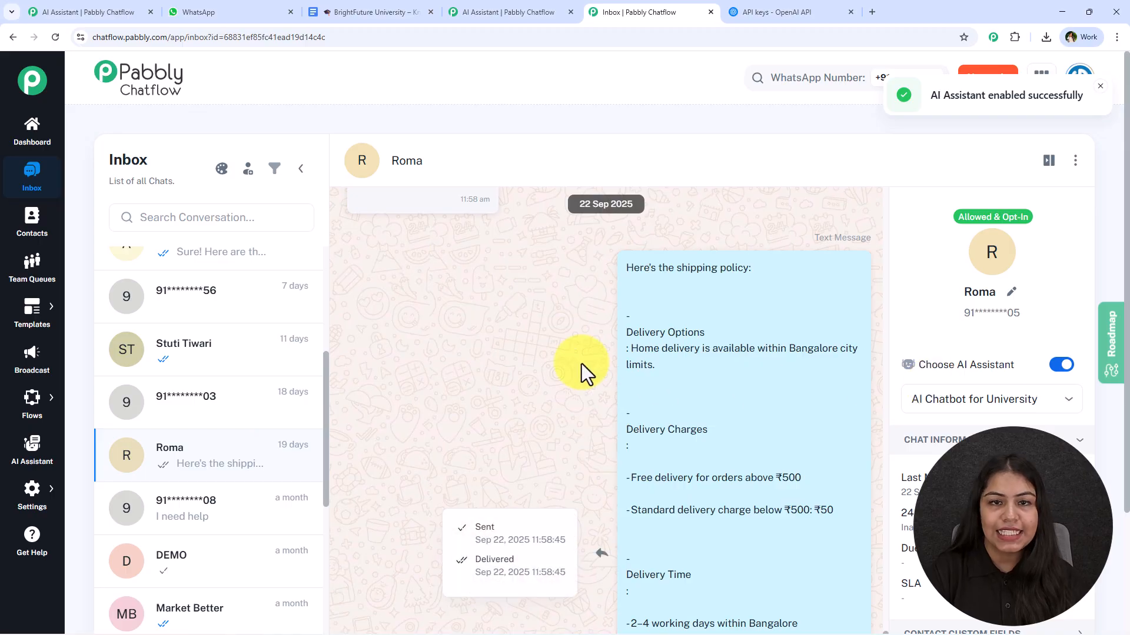
scroll(581, 367, down, 1)
scroll(582, 368, up, 1)
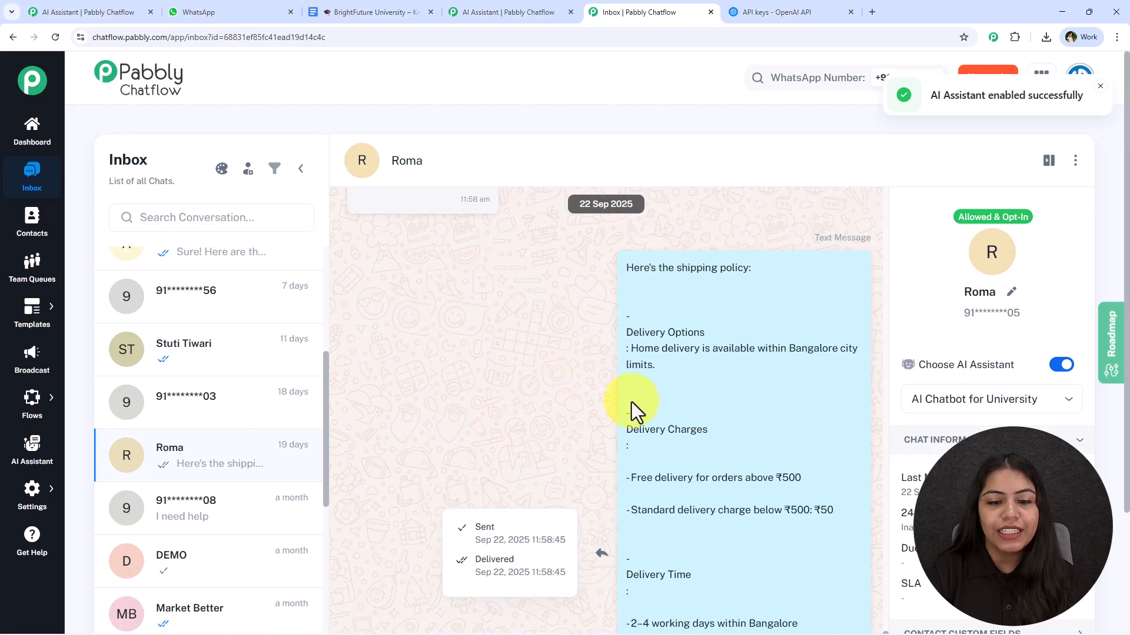
scroll(194, 393, up, 3)
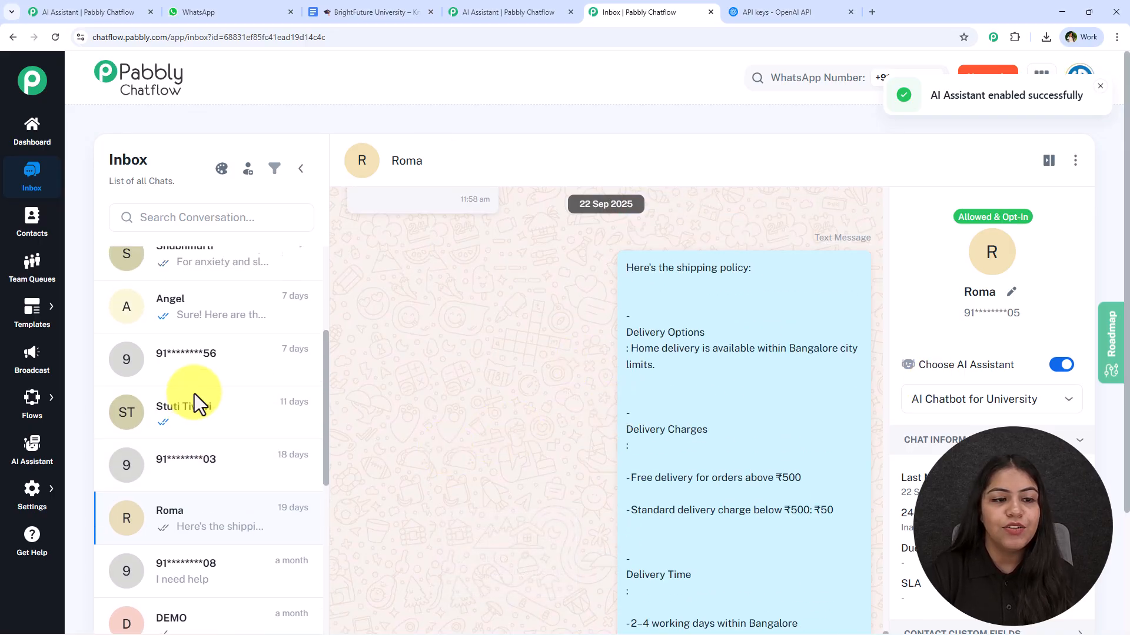
scroll(194, 394, down, 6)
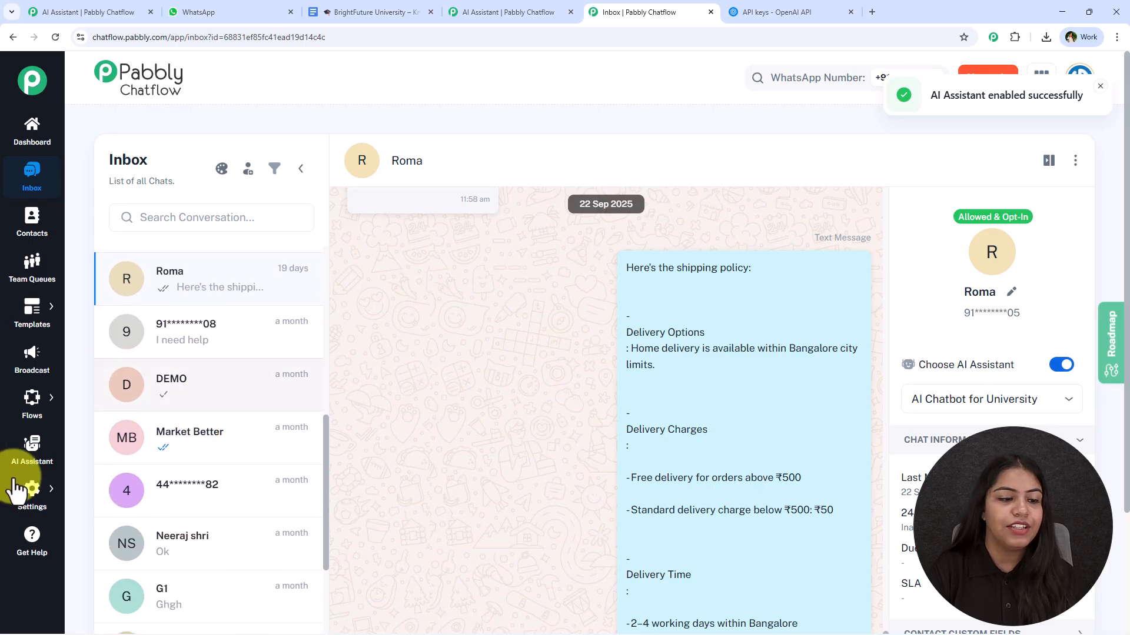
Step: Open the Inbox Settings and enable AI Auto Replies in the AI Auto-Reply Settings
mouse_move(31, 490)
click(98, 410)
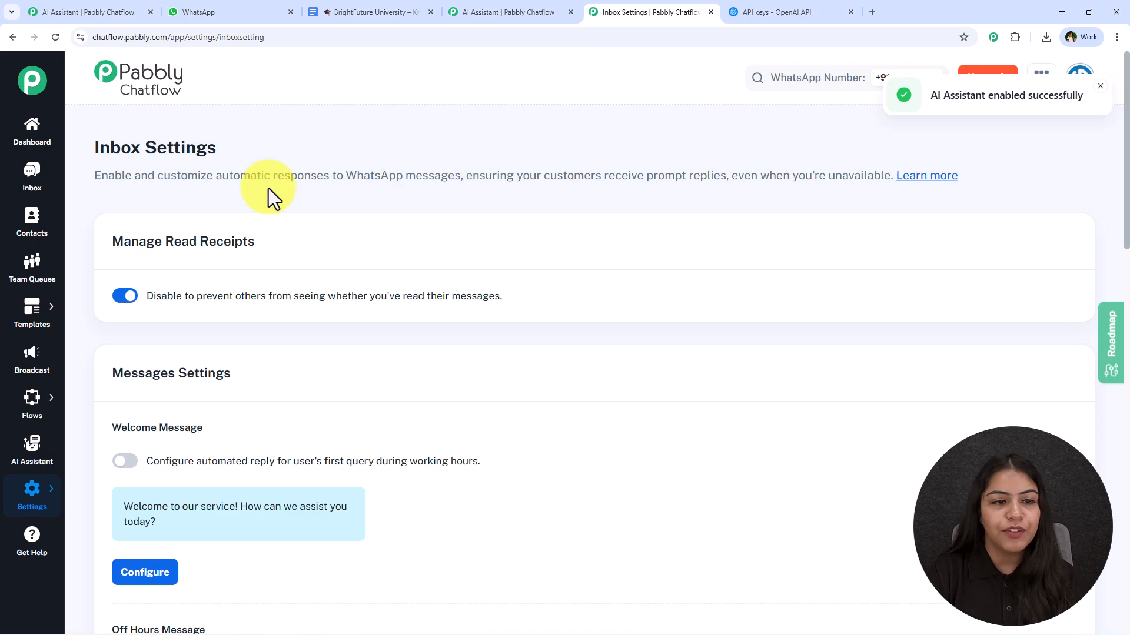
scroll(280, 366, down, 10)
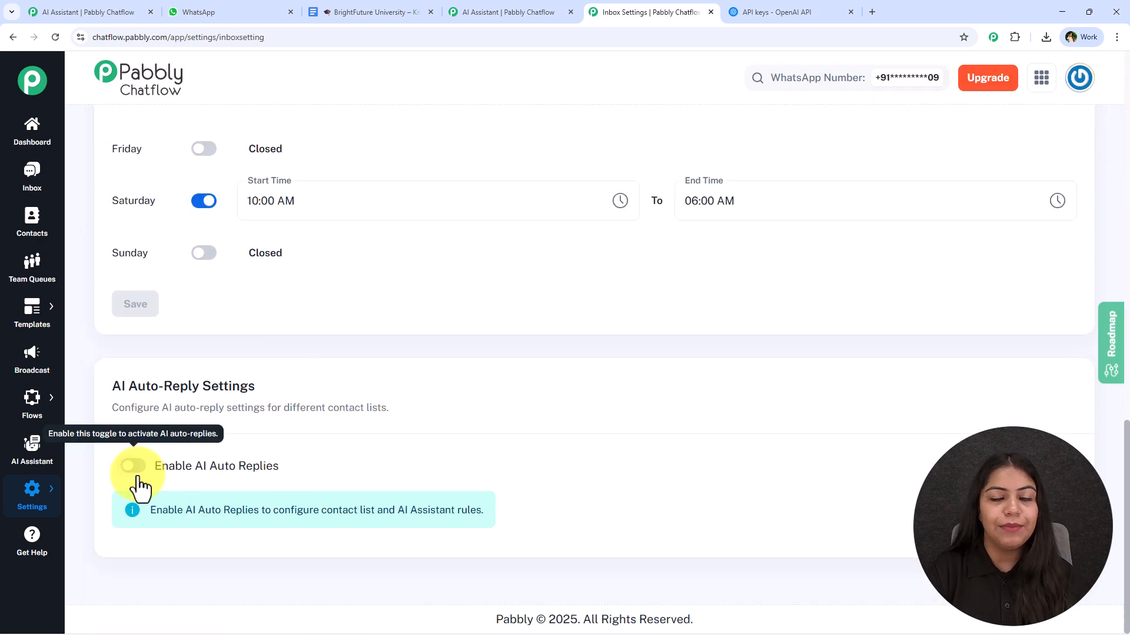
click(136, 467)
Step: Set the auto-reply rule to the New Registrants contact list with AI Chatbot for University and save it
scroll(335, 446, down, 3)
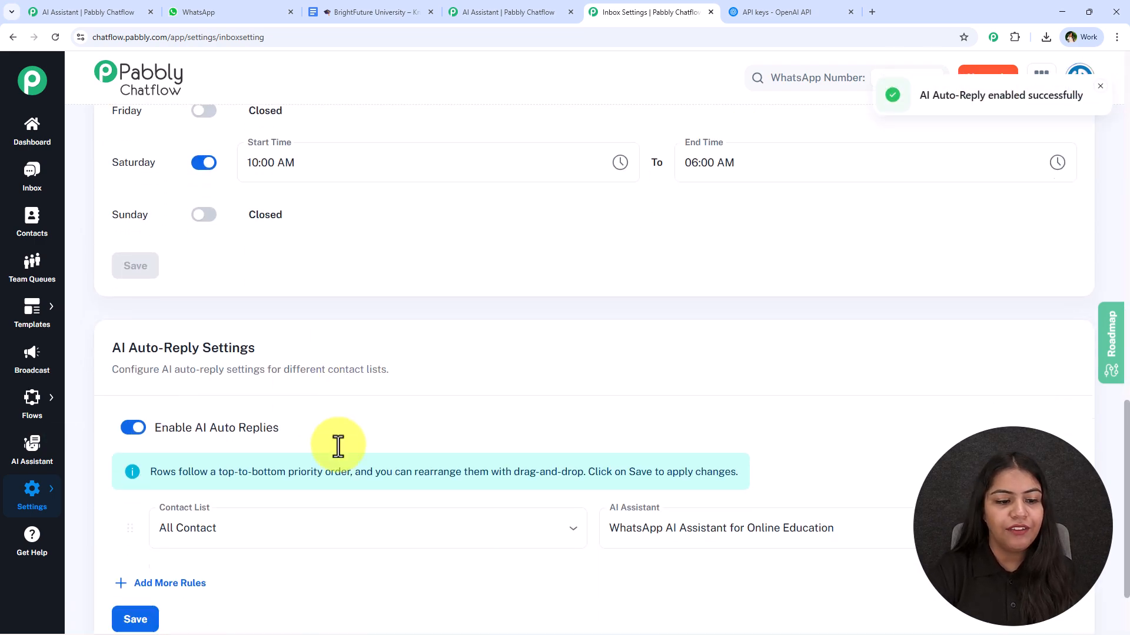
click(290, 436)
click(275, 472)
click(745, 447)
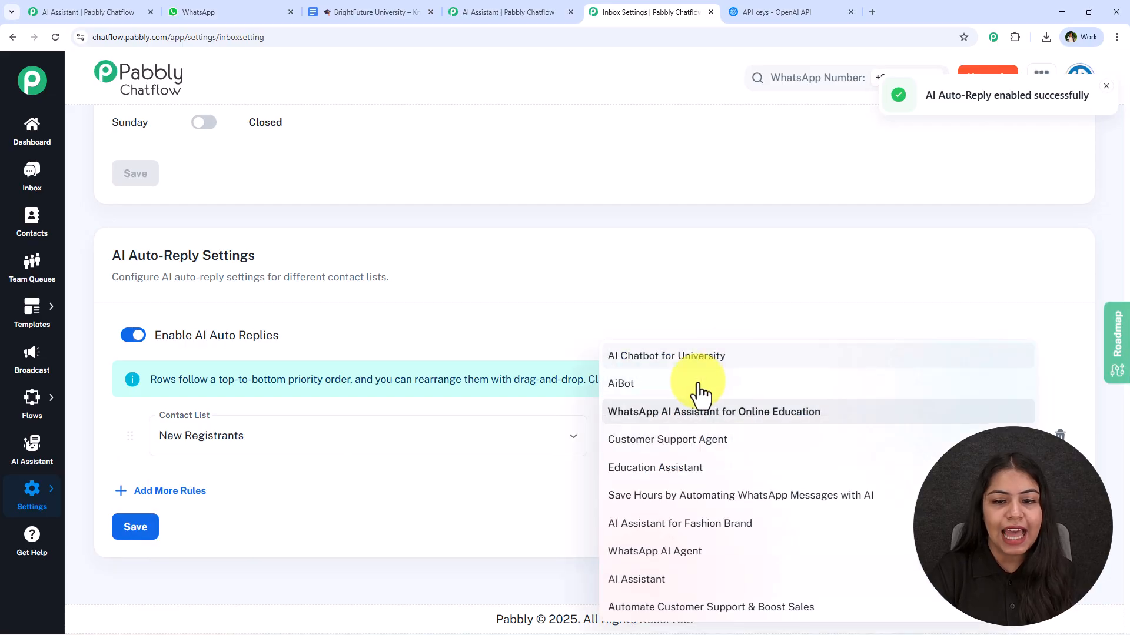
click(594, 352)
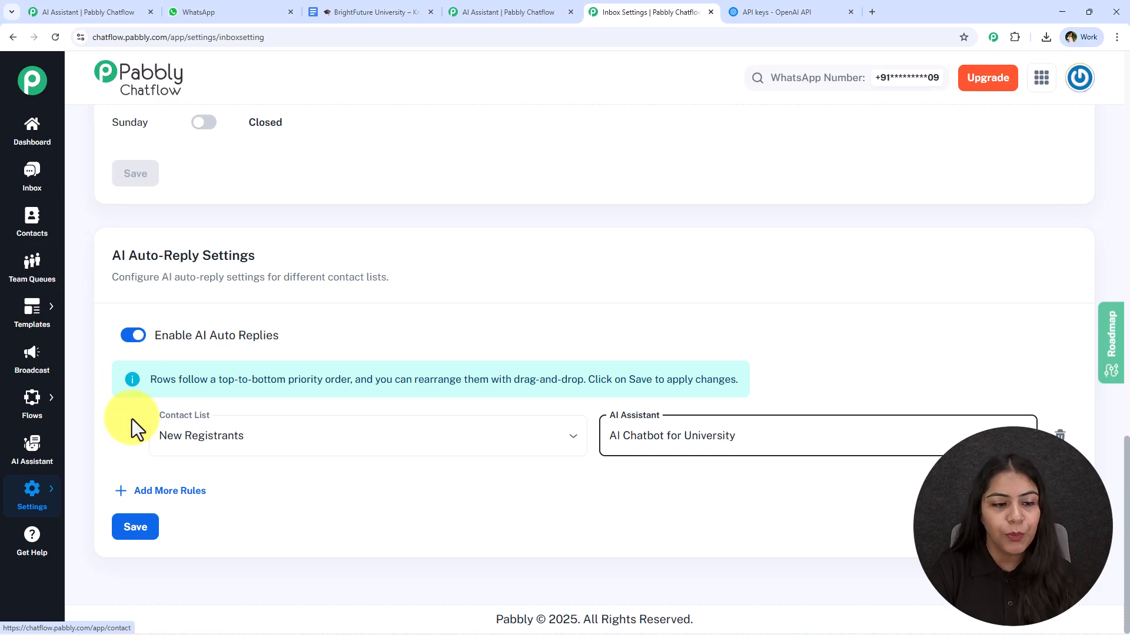
click(124, 528)
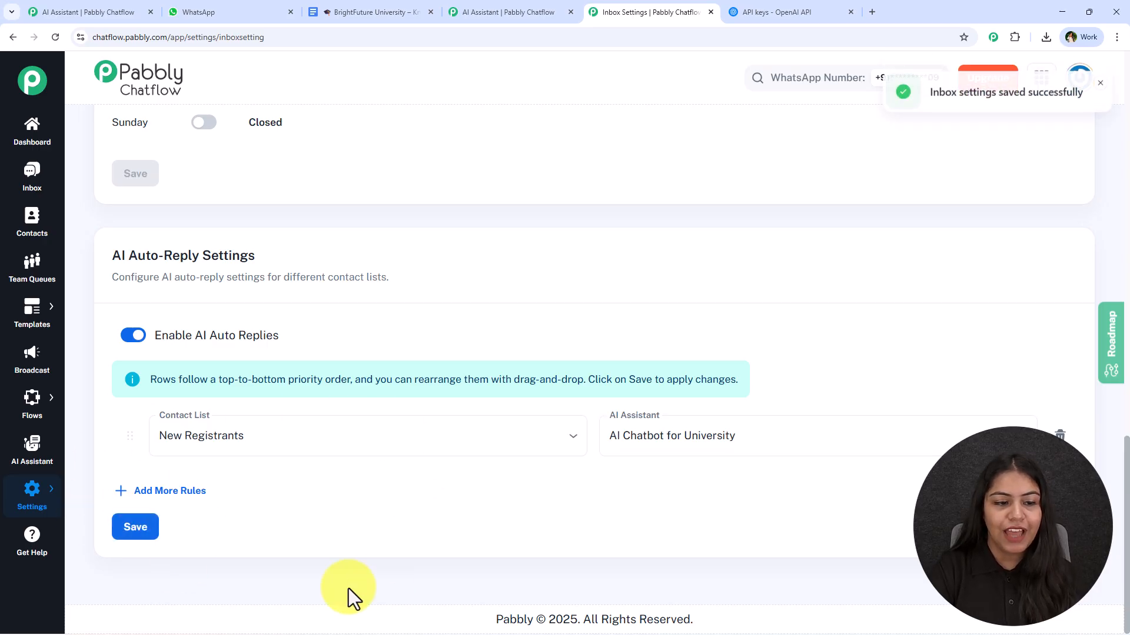
Step: Return to the AI Chatbot for University editing page and view its Assistant Interface settings
scroll(394, 344, up, 5)
scroll(393, 344, up, 5)
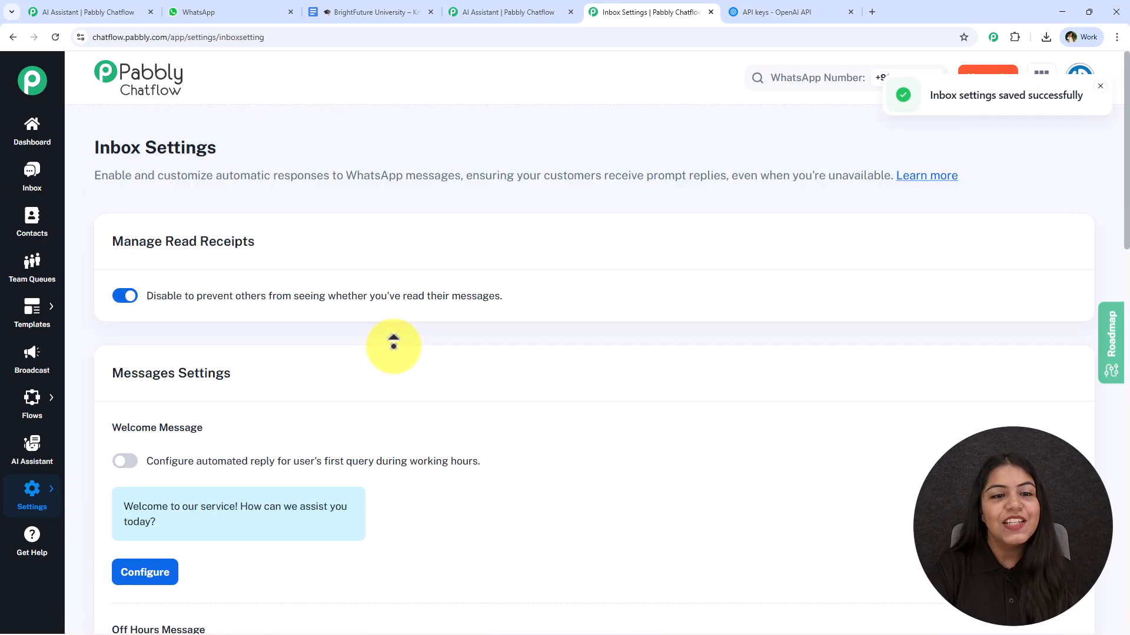
click(456, 12)
scroll(457, 372, up, 2)
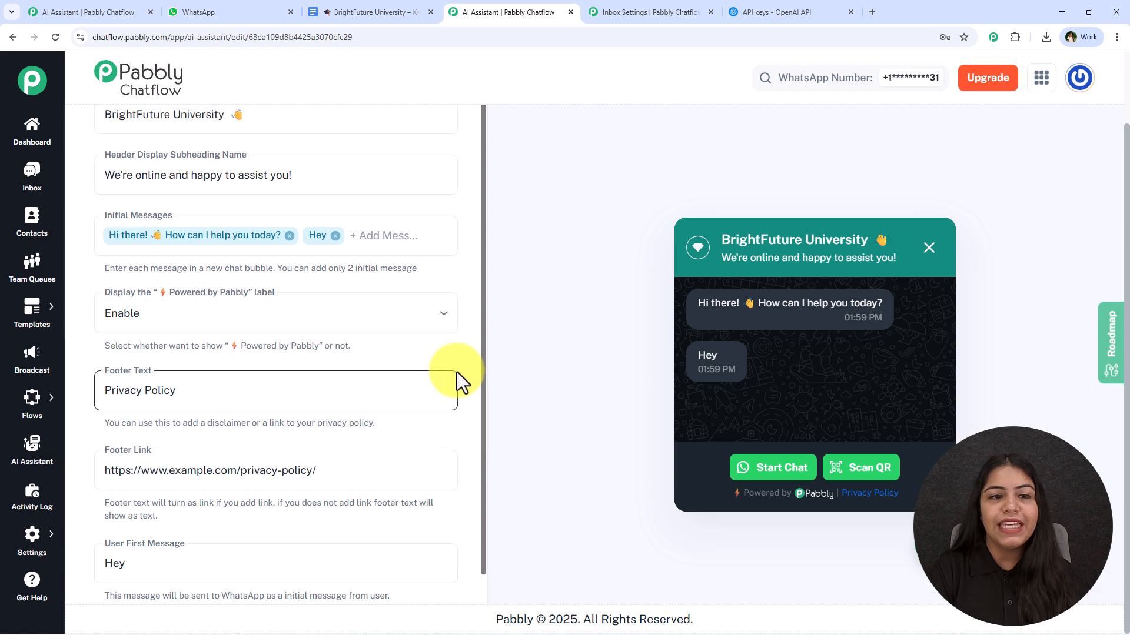